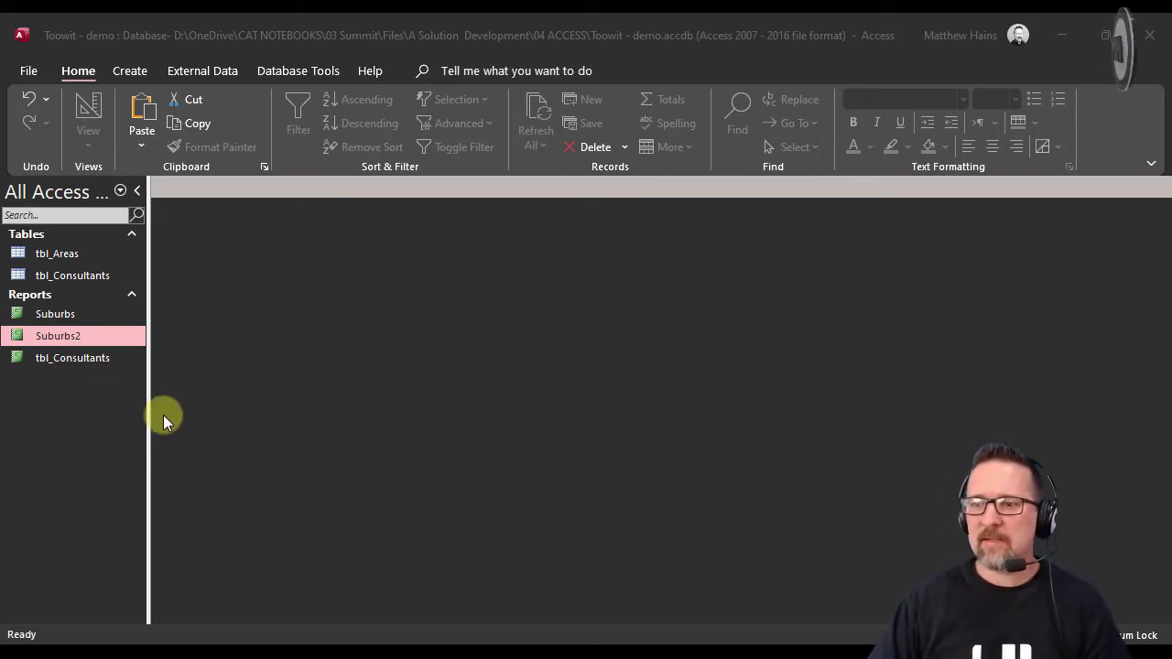
- Start the Report Wizard and add the First_Name, Last_Name, Suburb and Phone fields
click(146, 71)
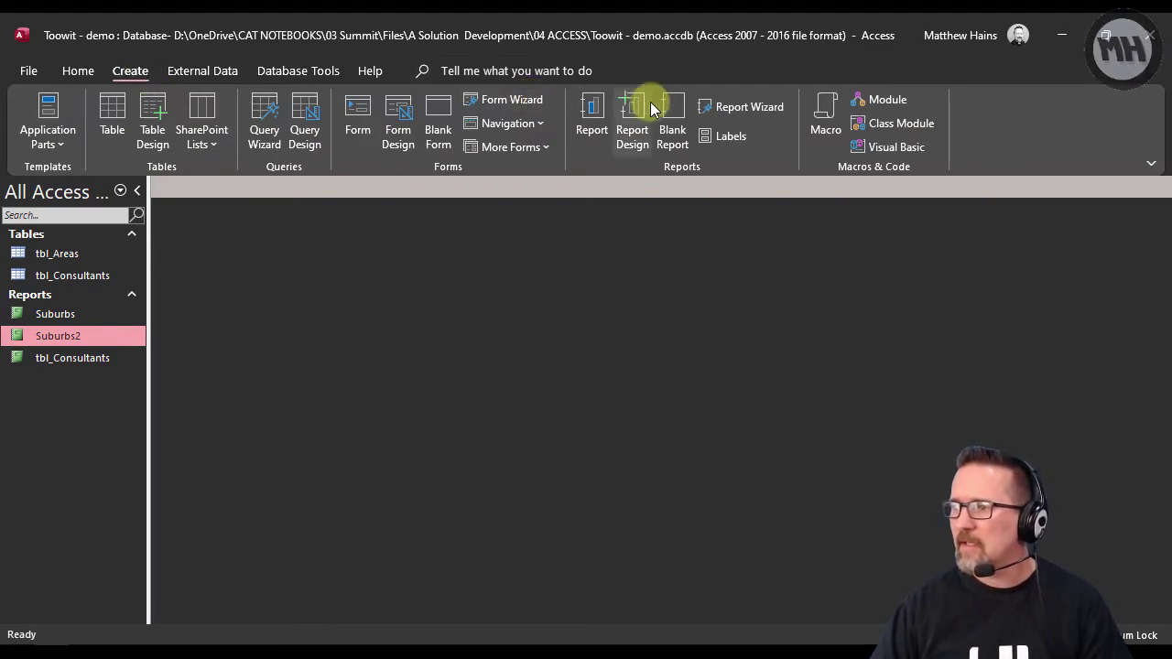
click(749, 107)
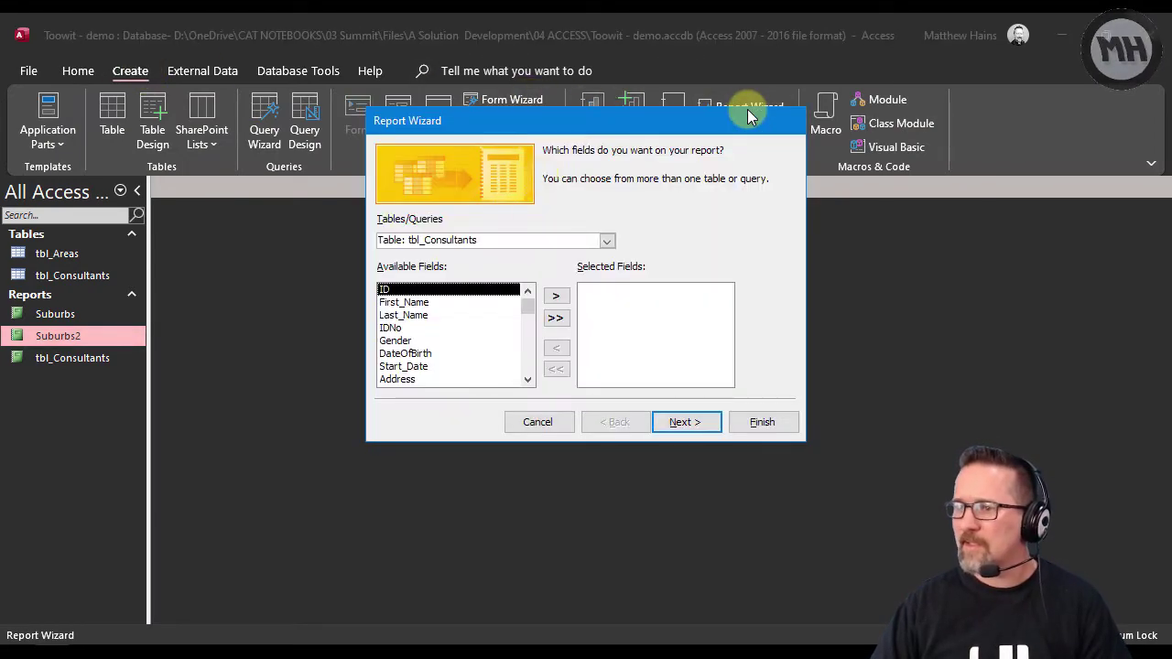
double_click(394, 304)
double_click(395, 304)
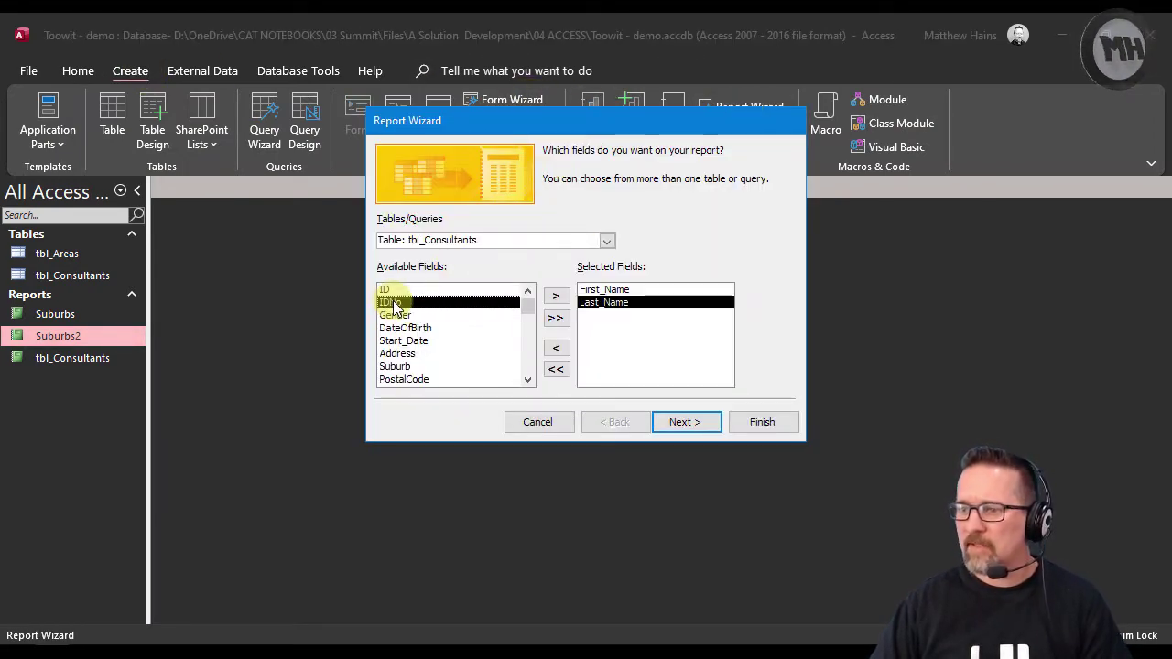
double_click(412, 367)
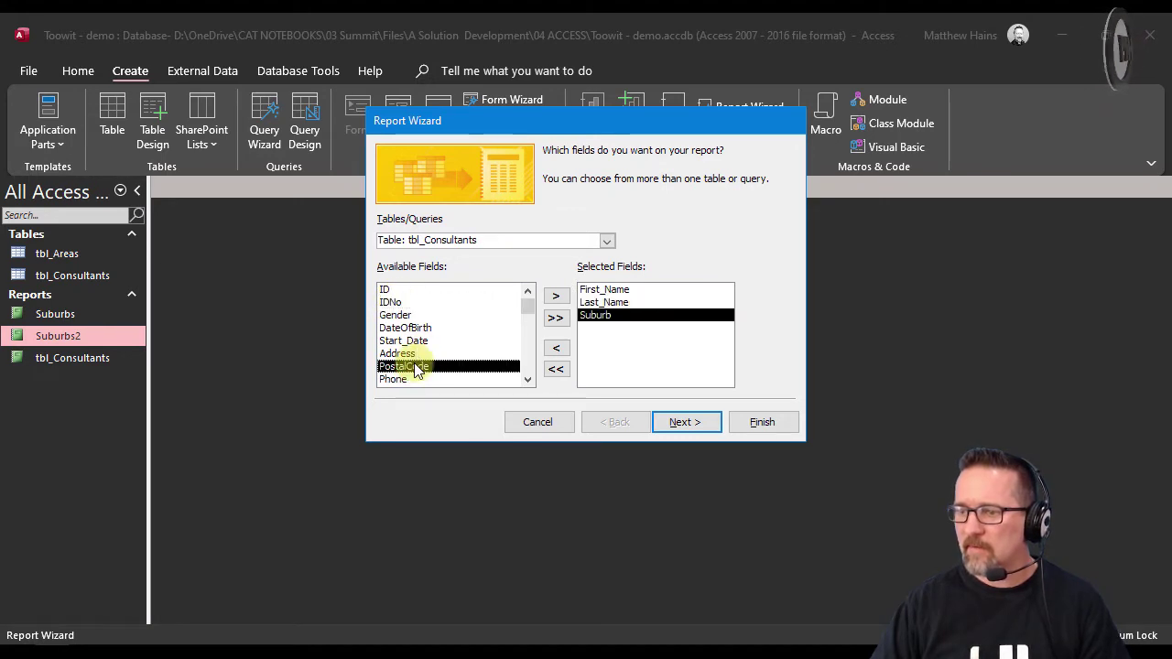
scroll(436, 364, down, 2)
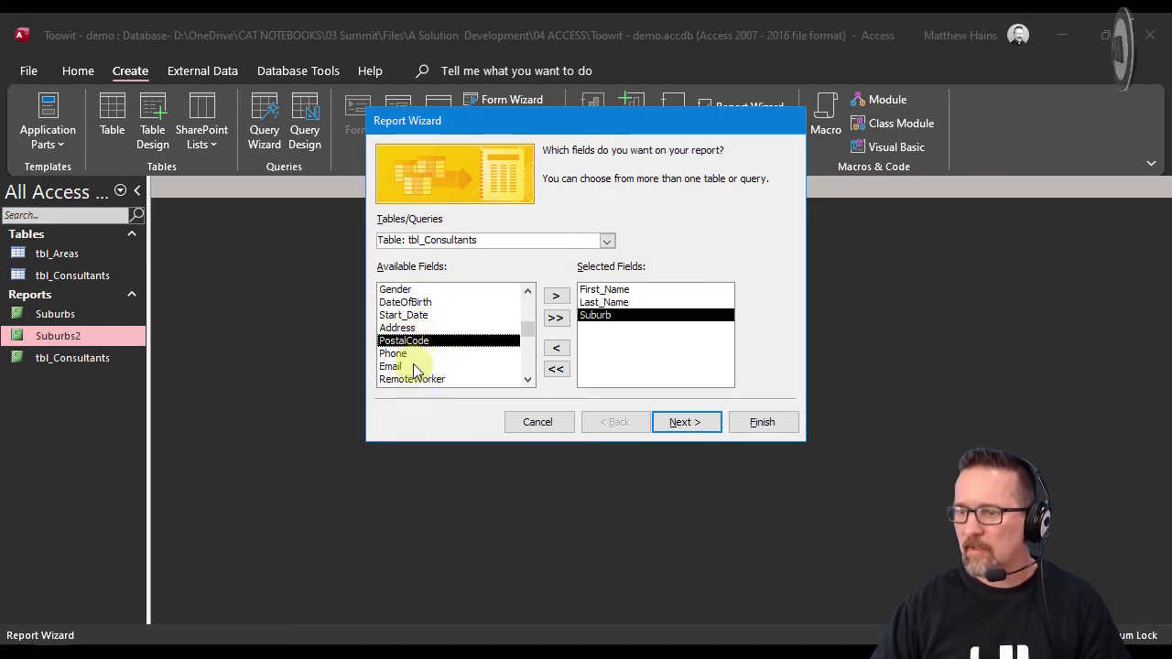
double_click(408, 357)
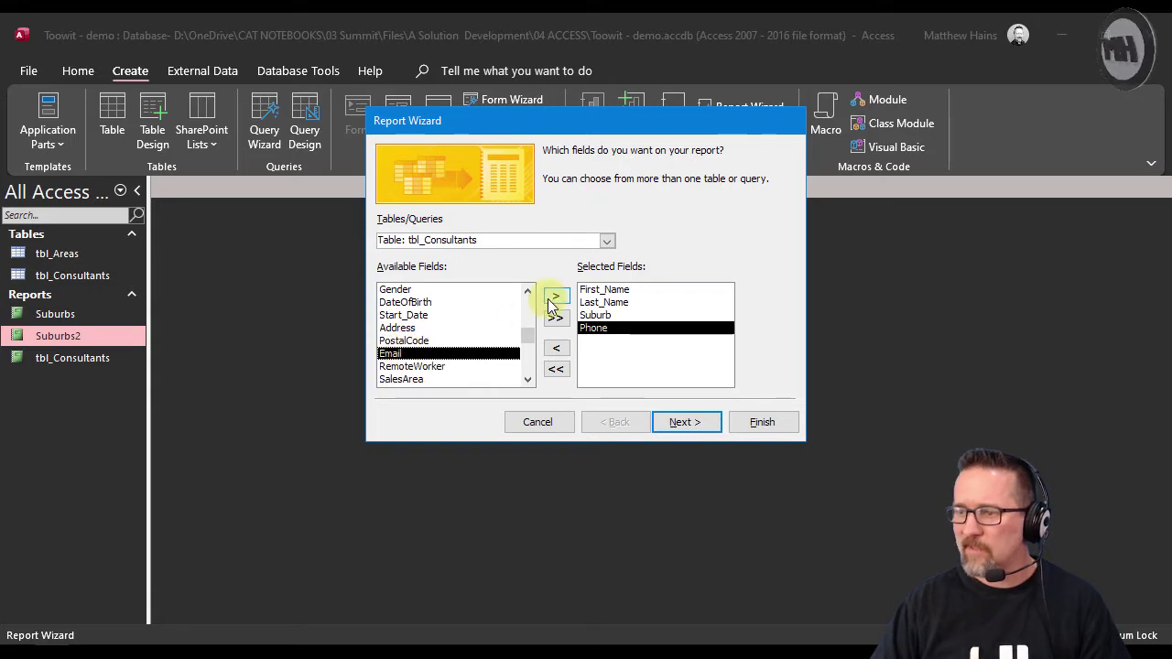
- Group the wizard report by Suburb, then cancel the wizard without creating it
click(684, 430)
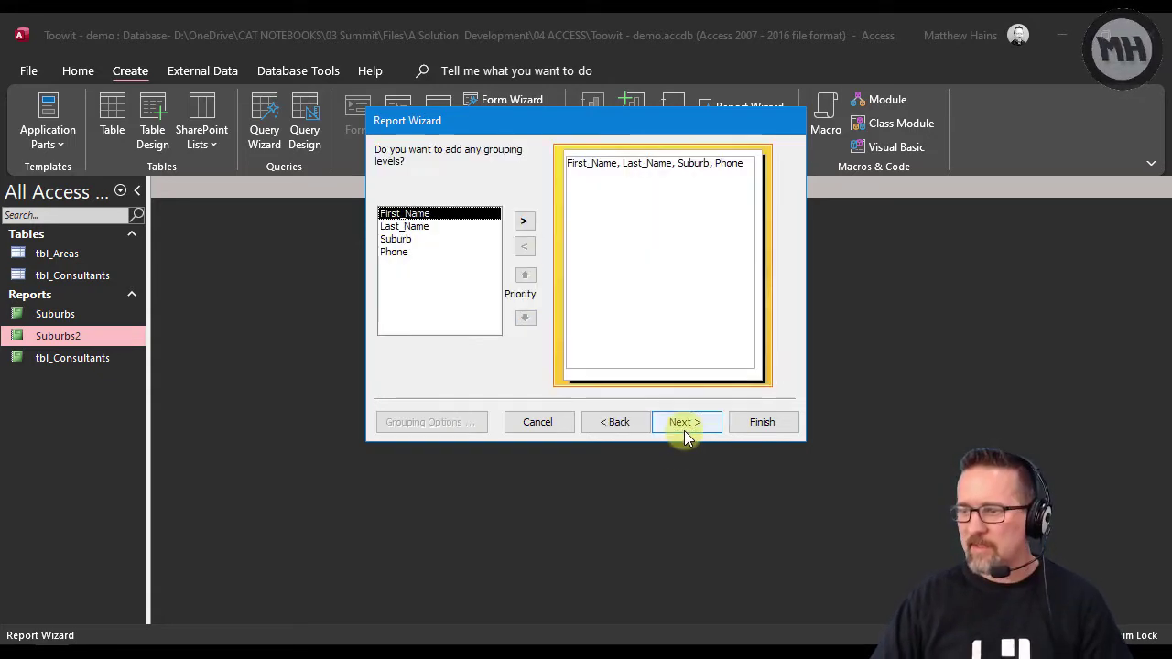
click(410, 240)
click(524, 221)
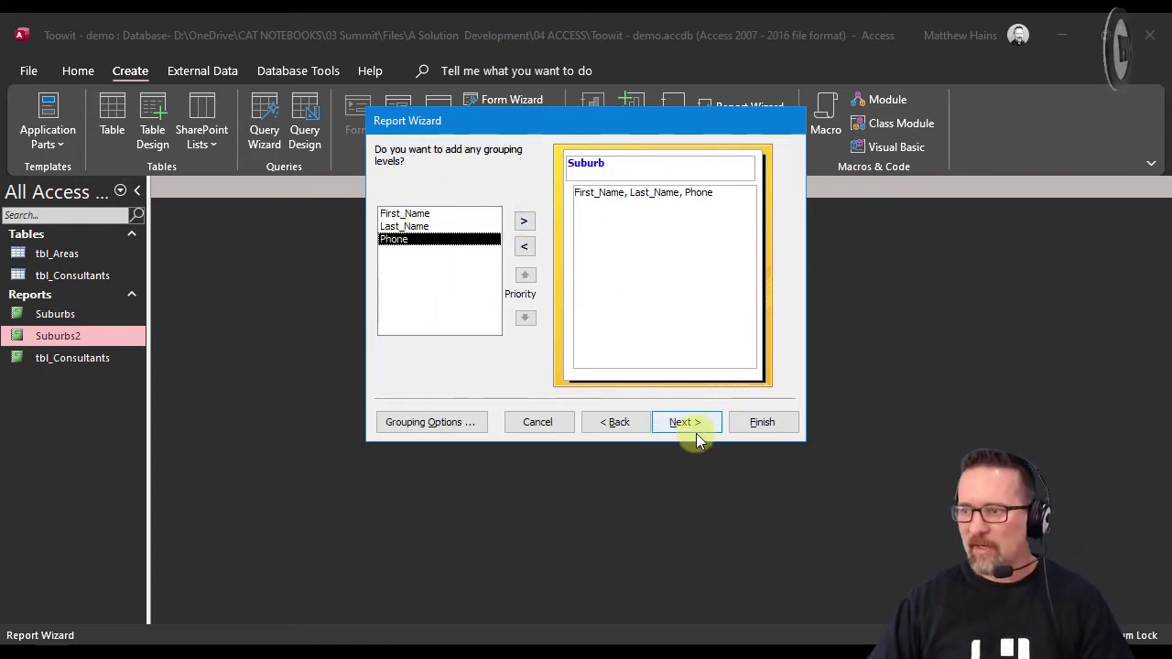
click(547, 426)
- Open the existing Suburbs report and switch it to Layout View
click(60, 318)
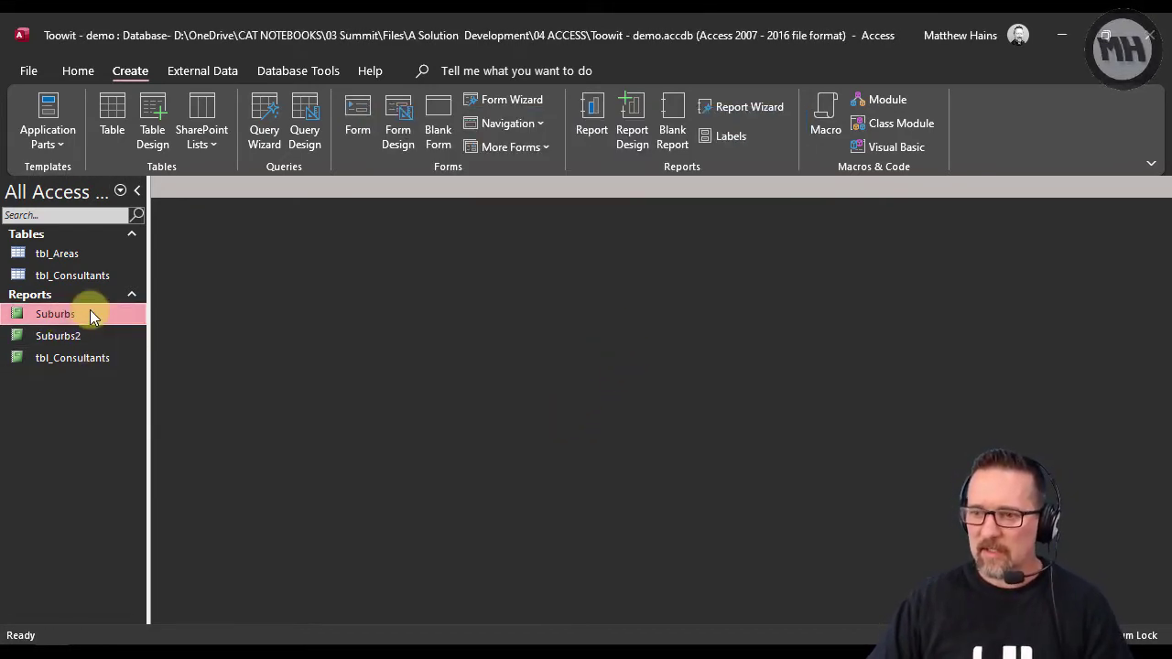
double_click(91, 316)
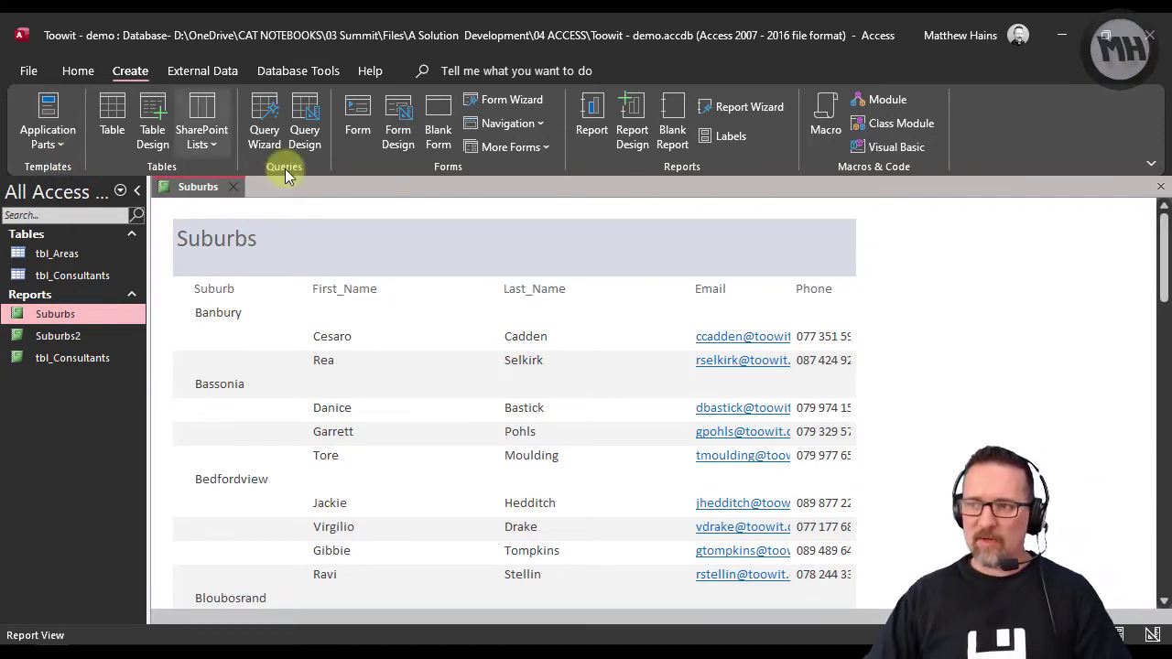
click(199, 313)
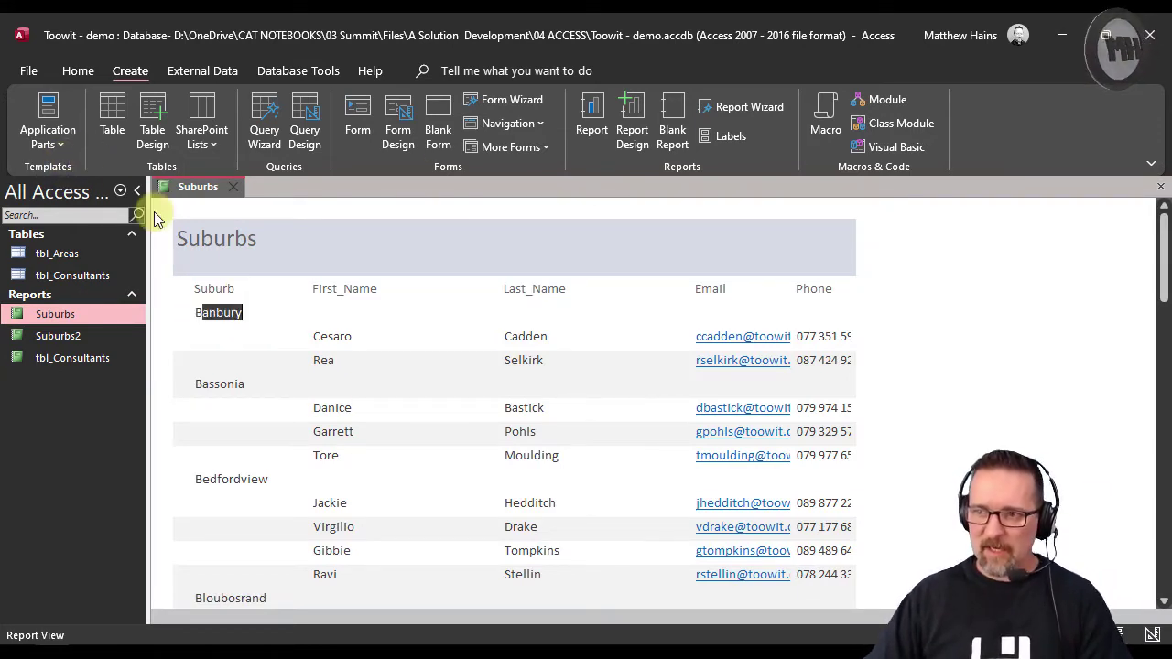
click(75, 75)
click(89, 111)
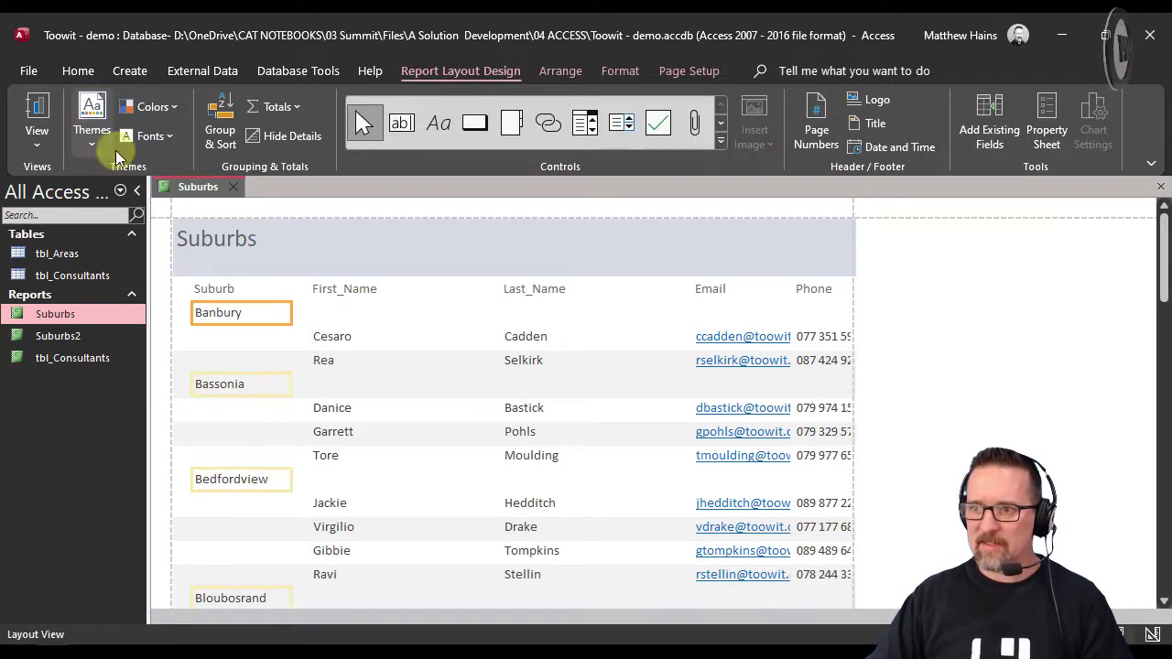
- View Suburbs in Design View, inspect its Page Header and Suburb Header, then close it
click(35, 137)
click(81, 311)
click(225, 302)
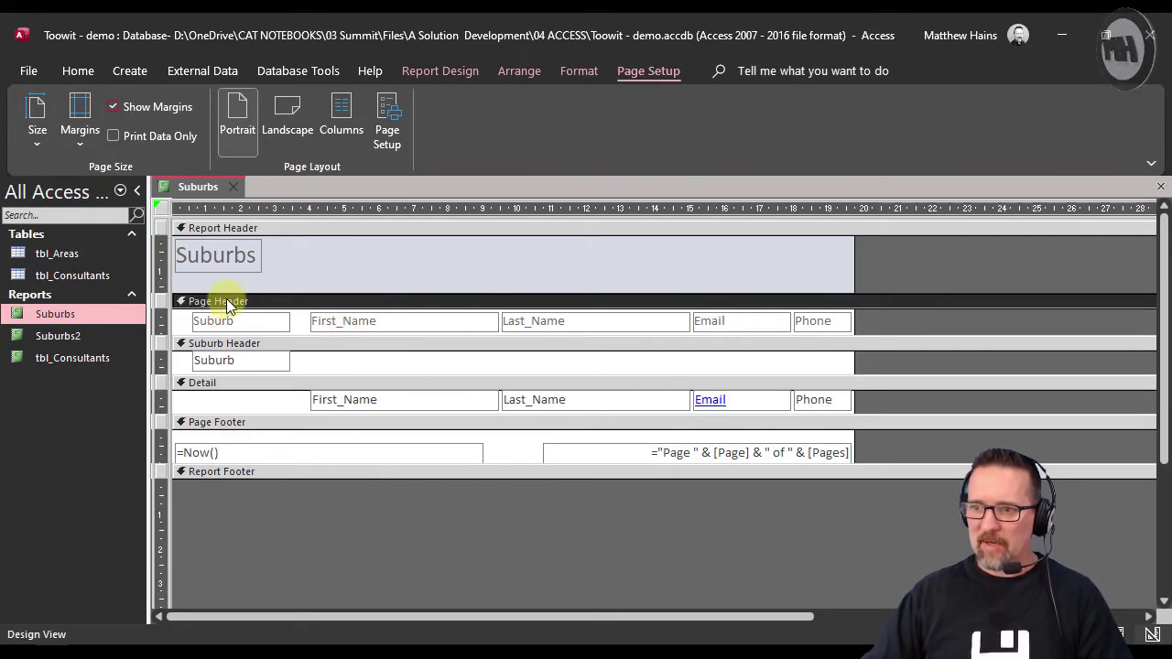
click(230, 345)
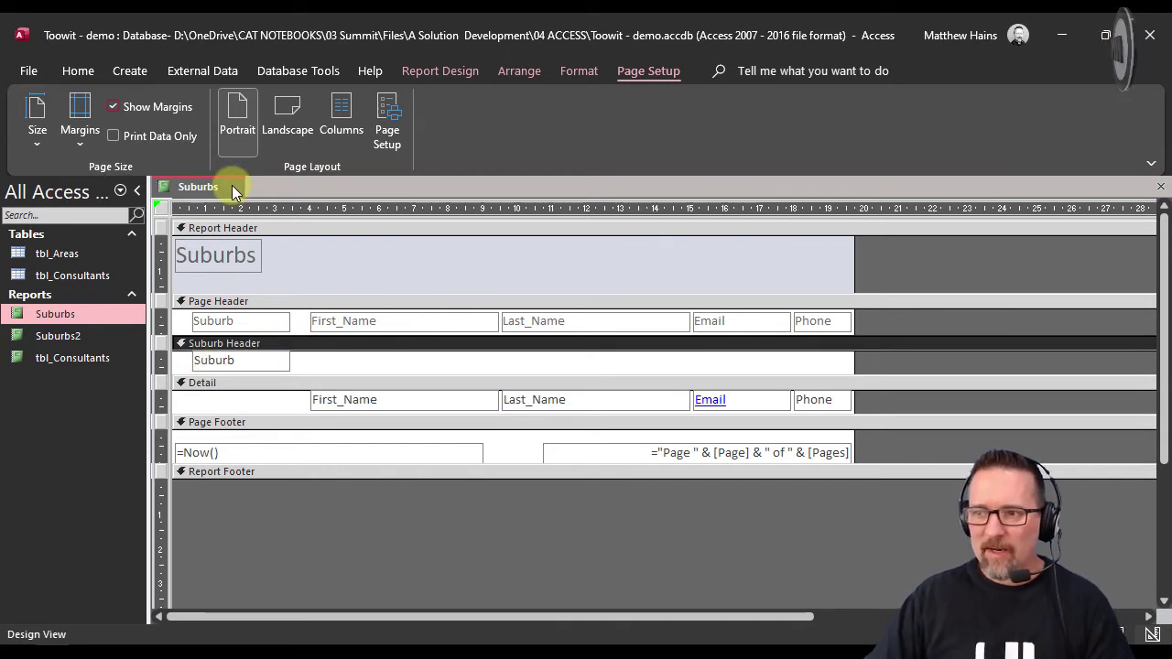
key(ctrl+w)
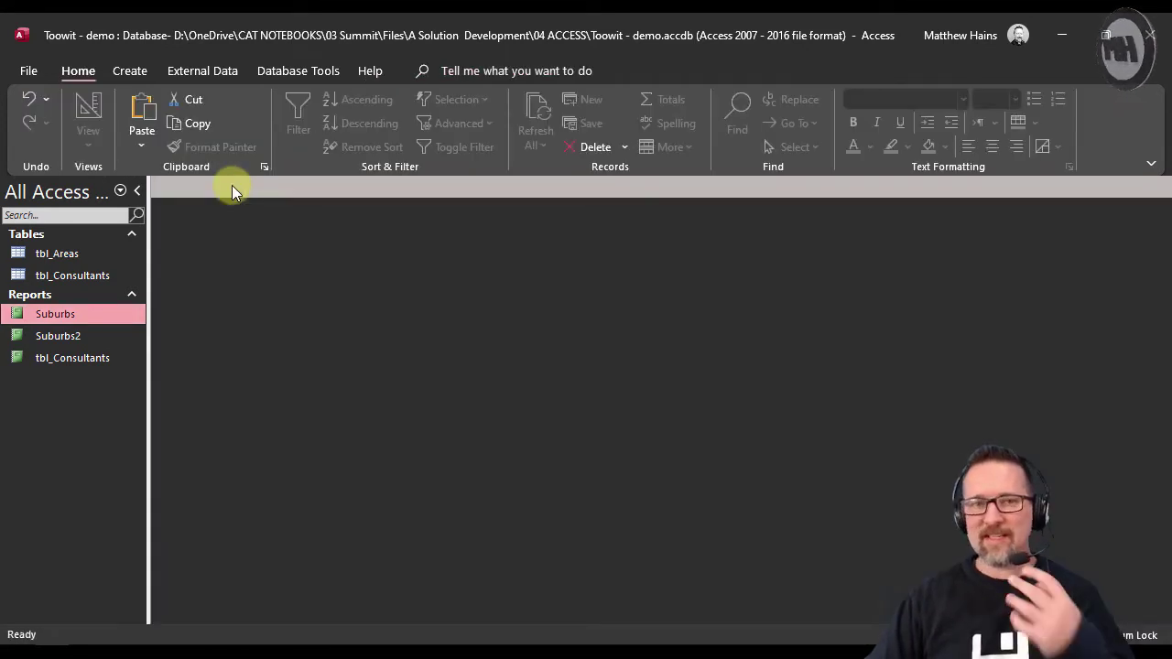
- Open the Suburbs2 report and switch it to Design View
double_click(76, 338)
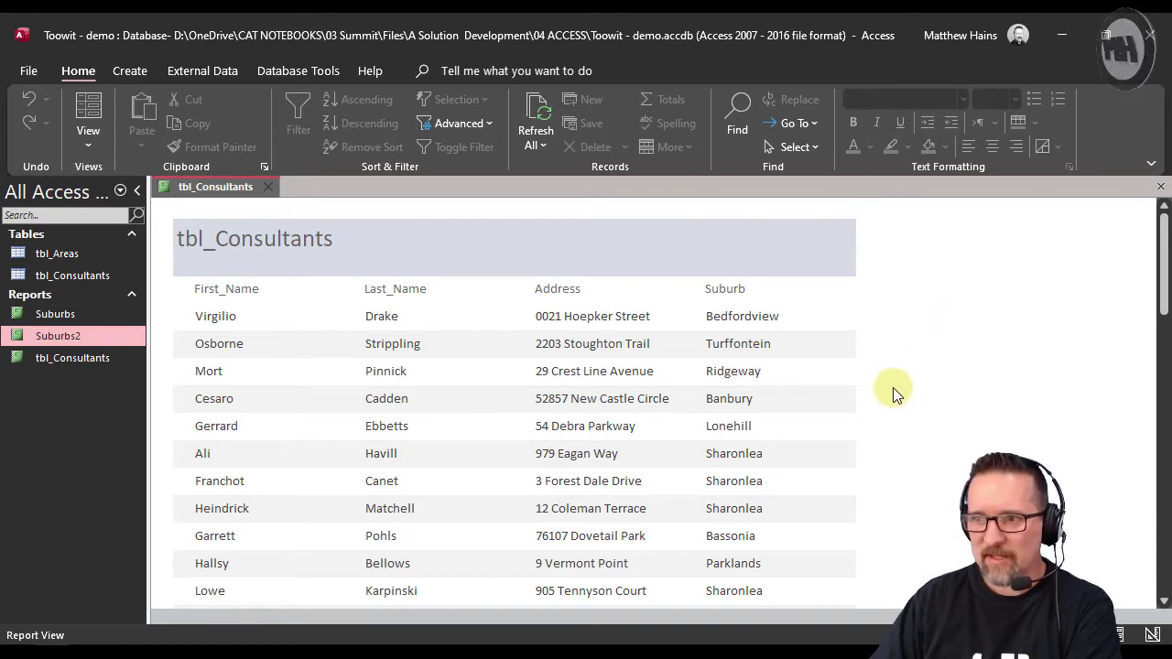
click(97, 140)
click(140, 323)
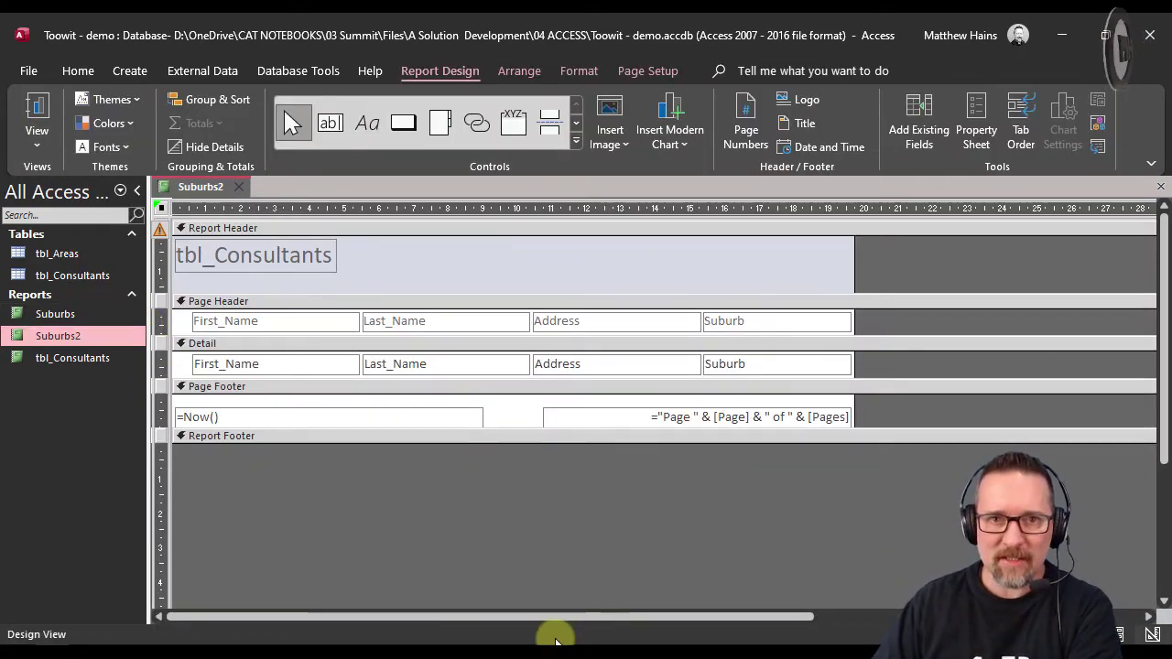
click(243, 231)
click(241, 305)
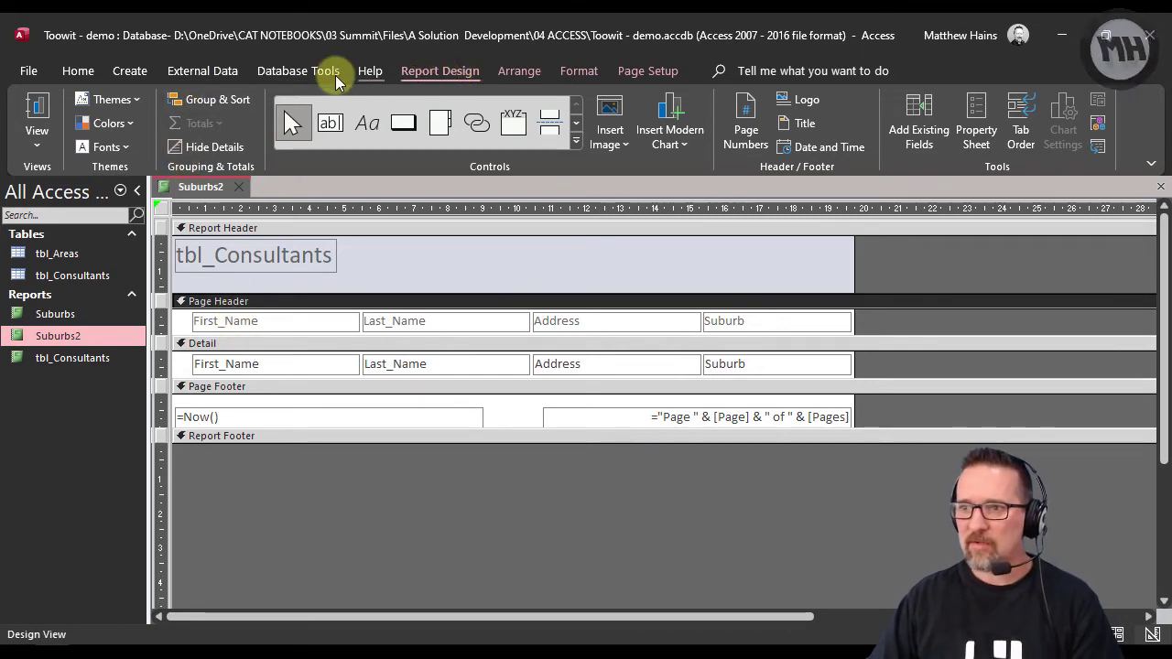
- Add a Group on Suburb in Group, Sort, and Total, creating a Suburb Header, then close the pane
click(214, 104)
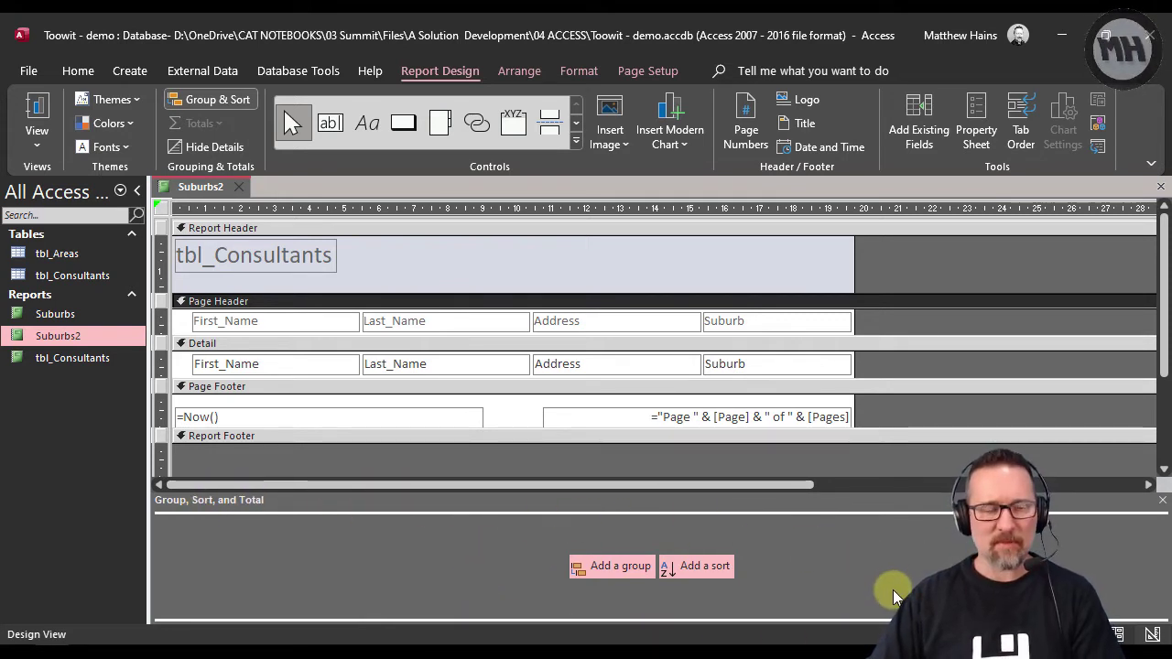
click(601, 570)
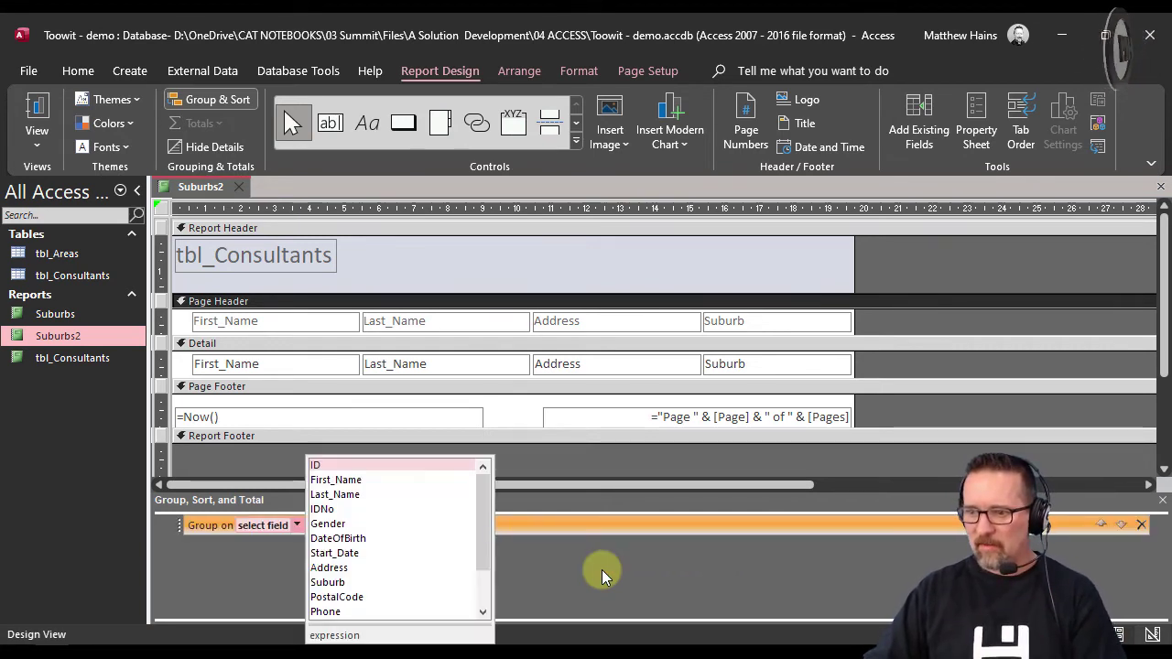
drag(488, 488, 486, 537)
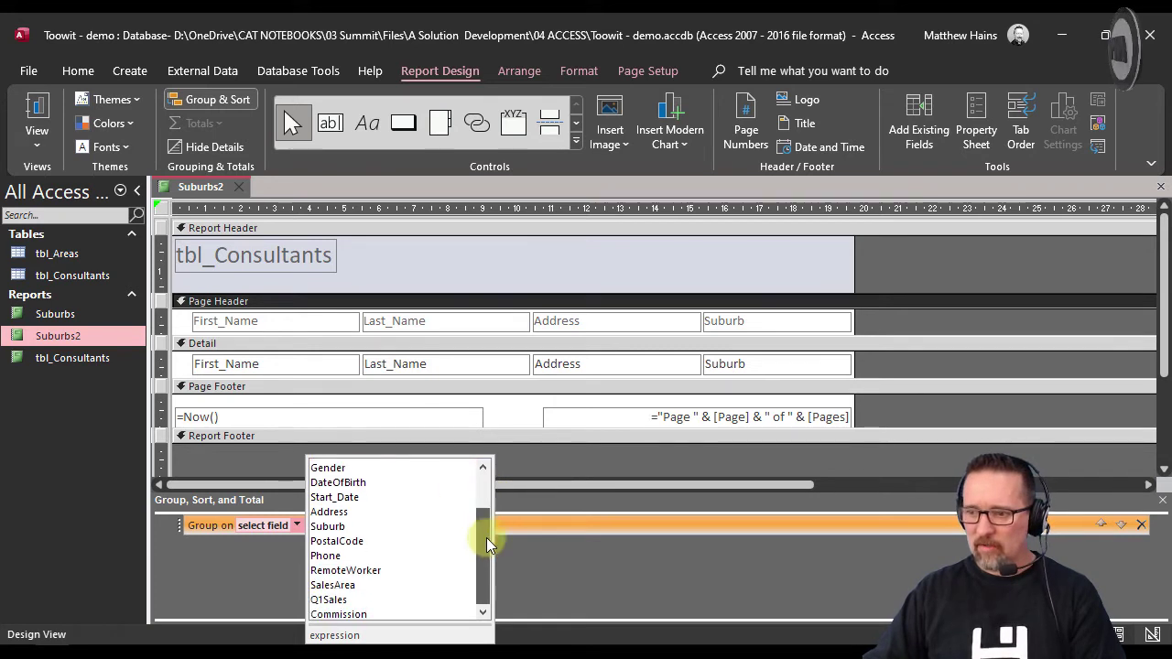
click(341, 529)
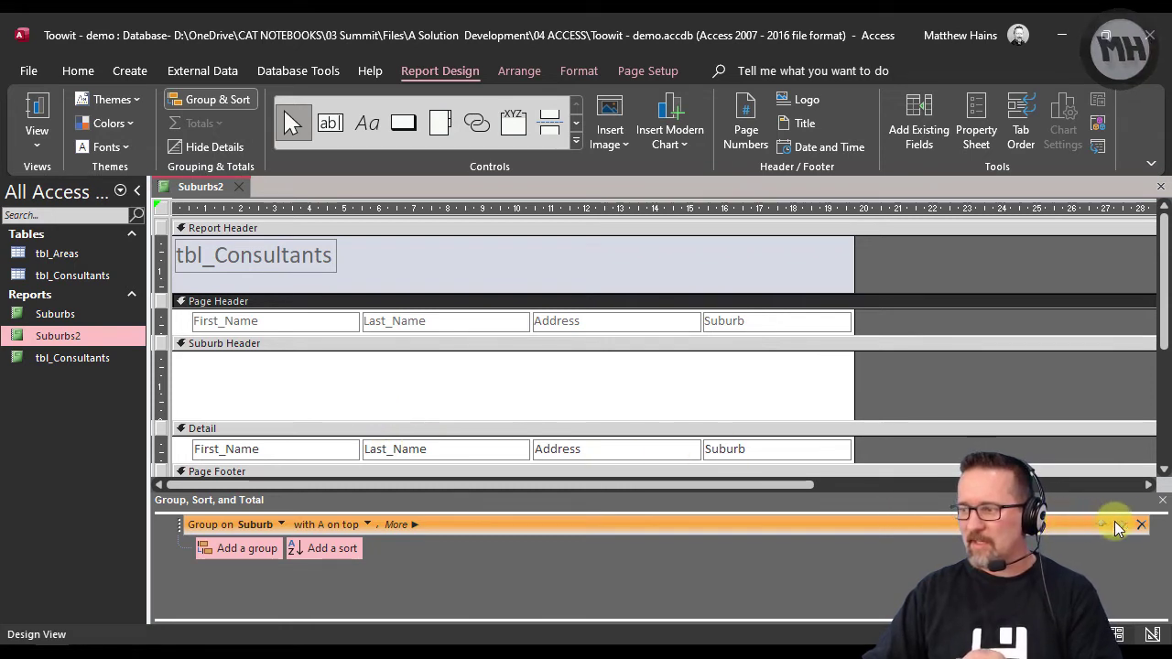
click(1163, 501)
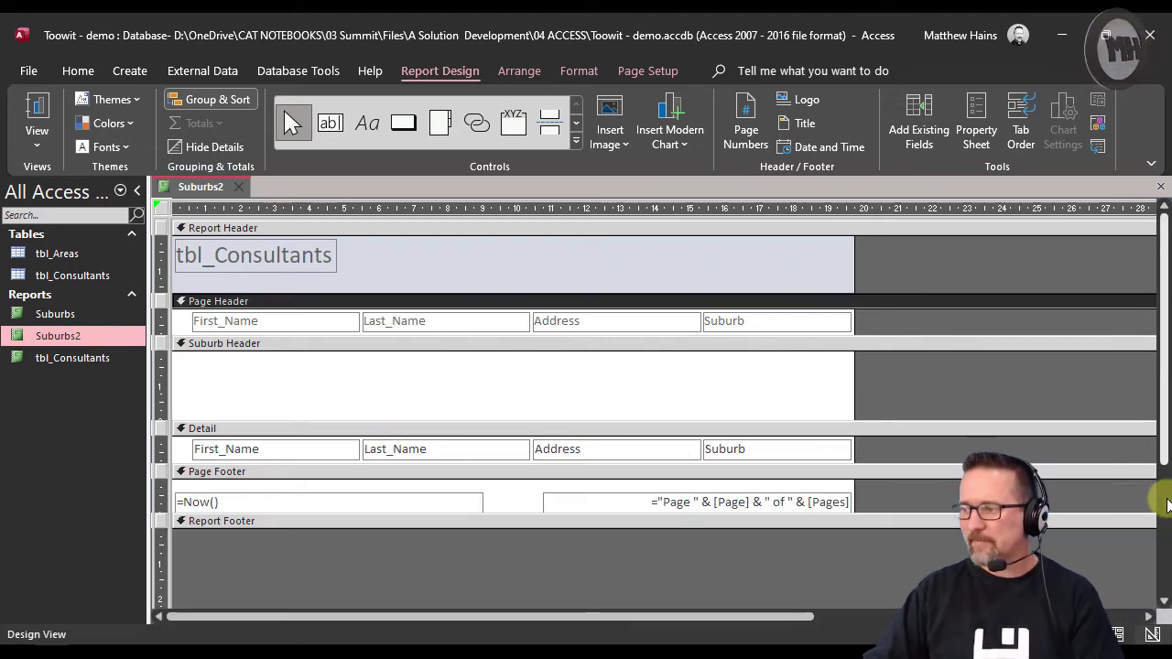
click(216, 345)
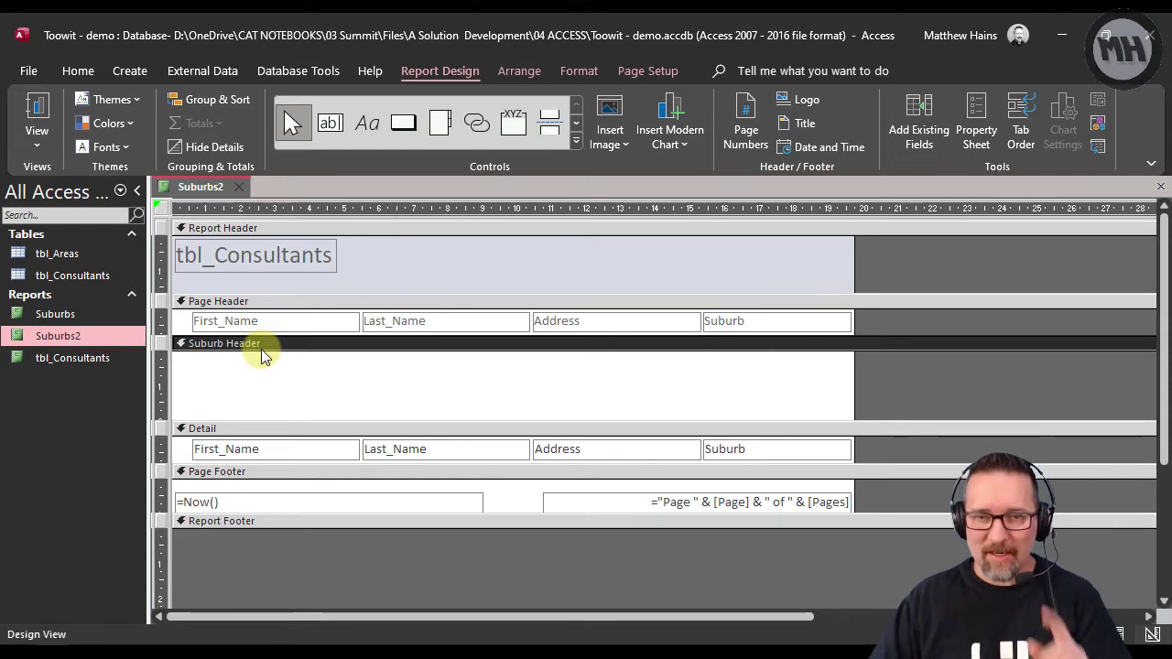
click(37, 124)
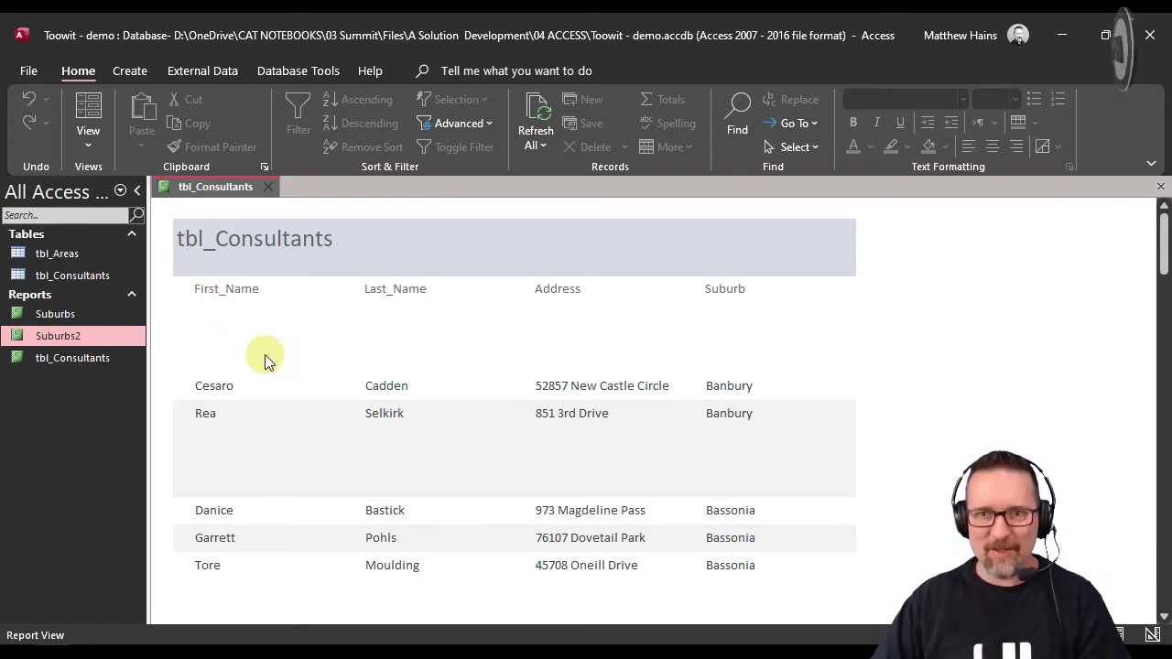
click(89, 137)
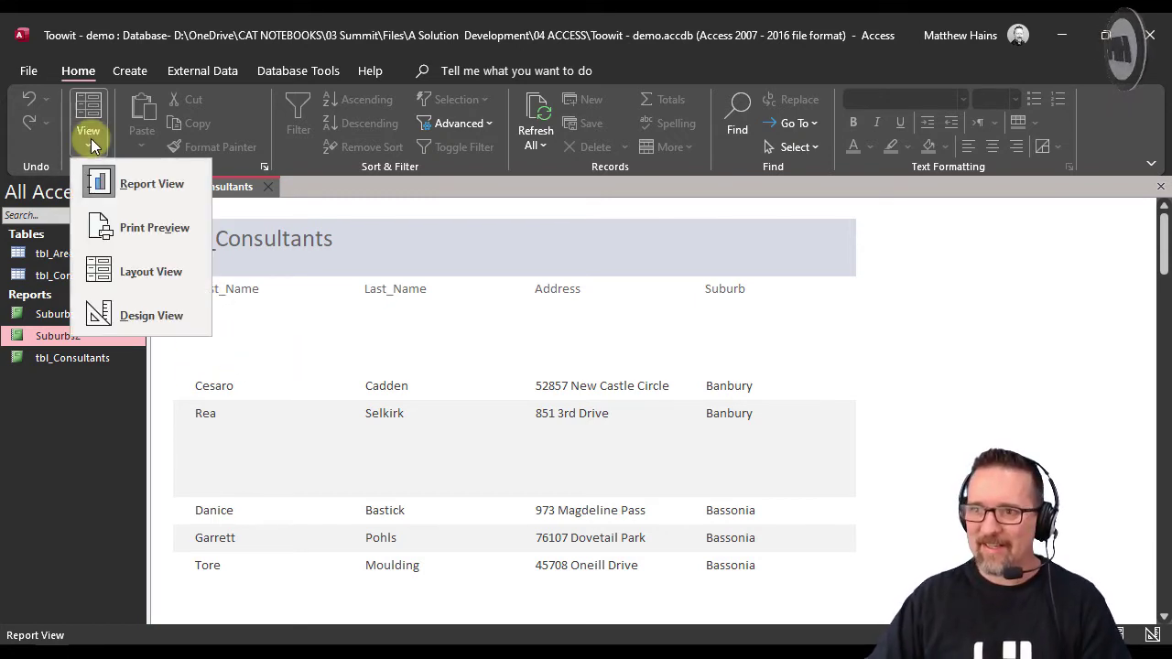
click(114, 315)
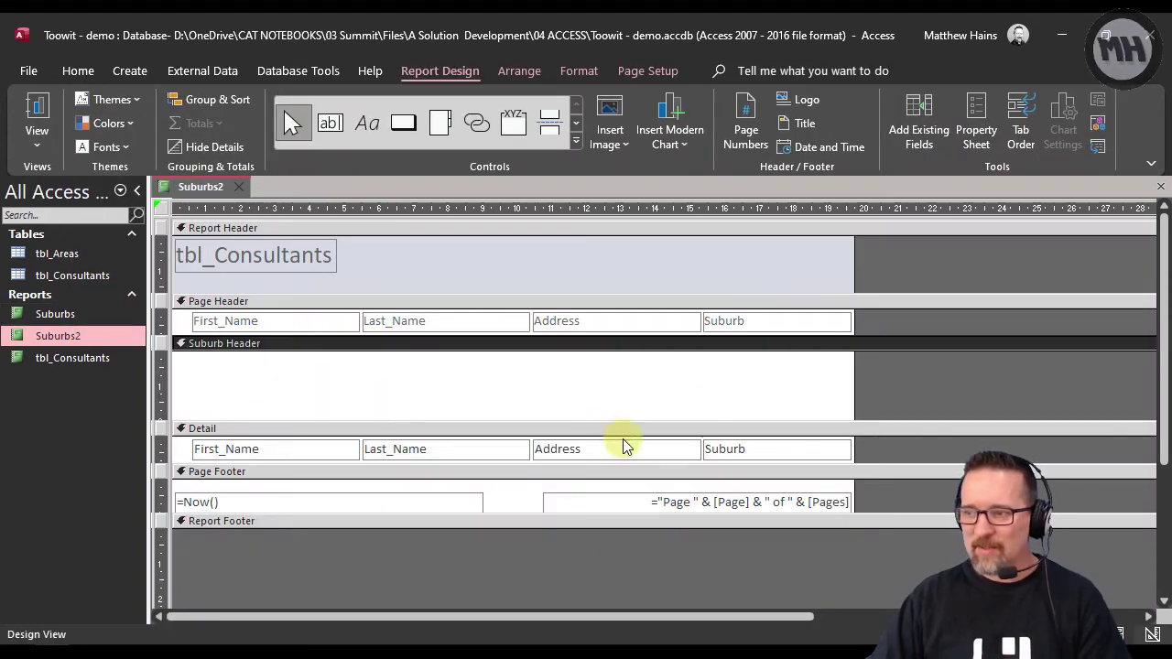
- Copy the Detail section's Suburb text box and paste it into the Suburb Header
click(757, 449)
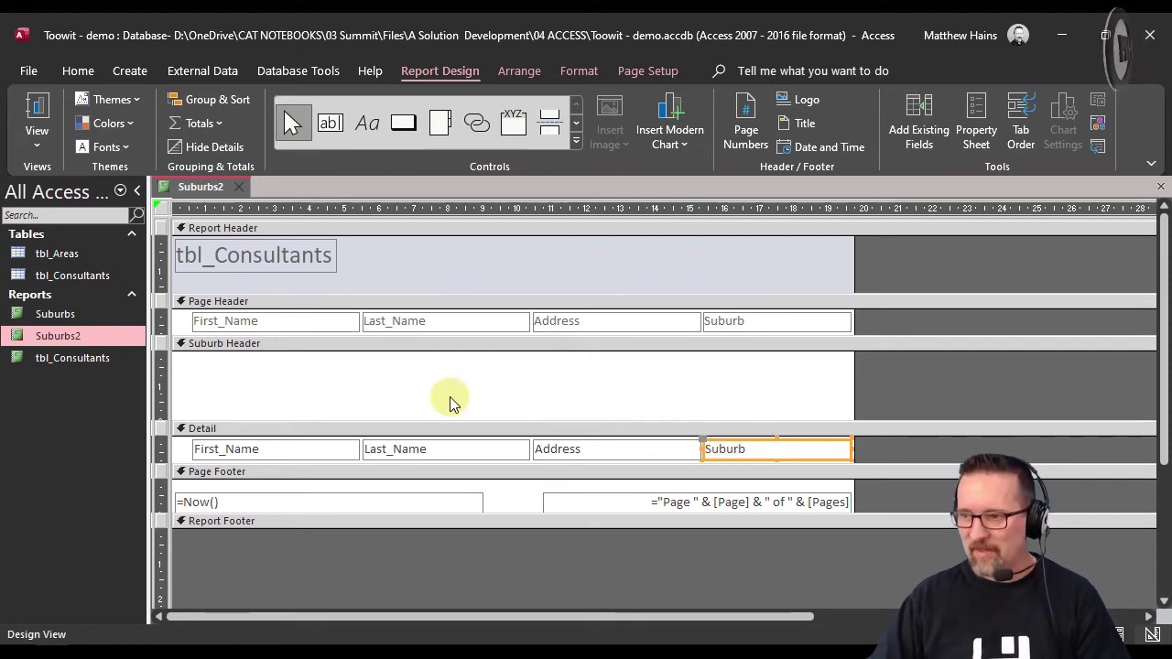
click(781, 454)
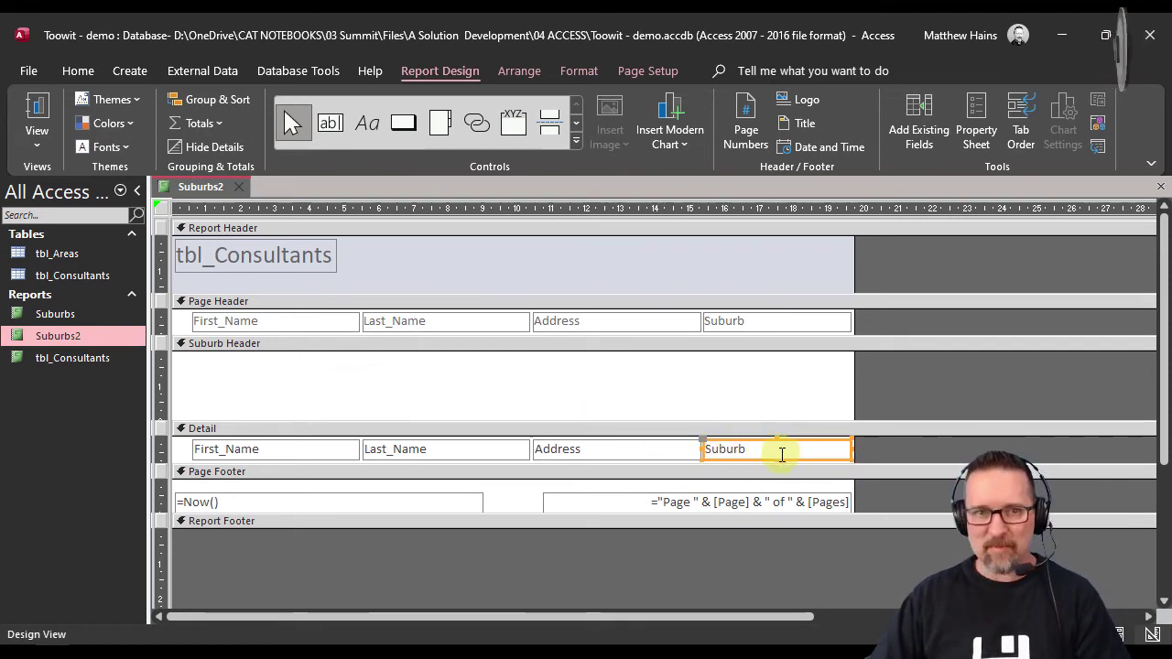
click(389, 428)
click(756, 453)
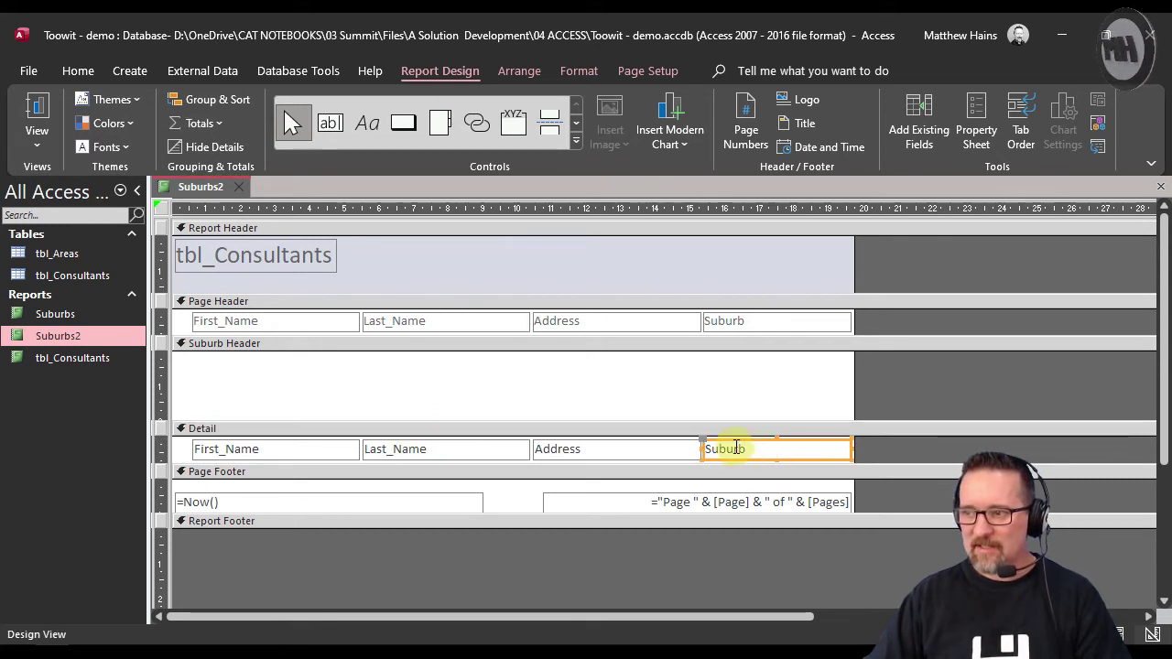
click(745, 321)
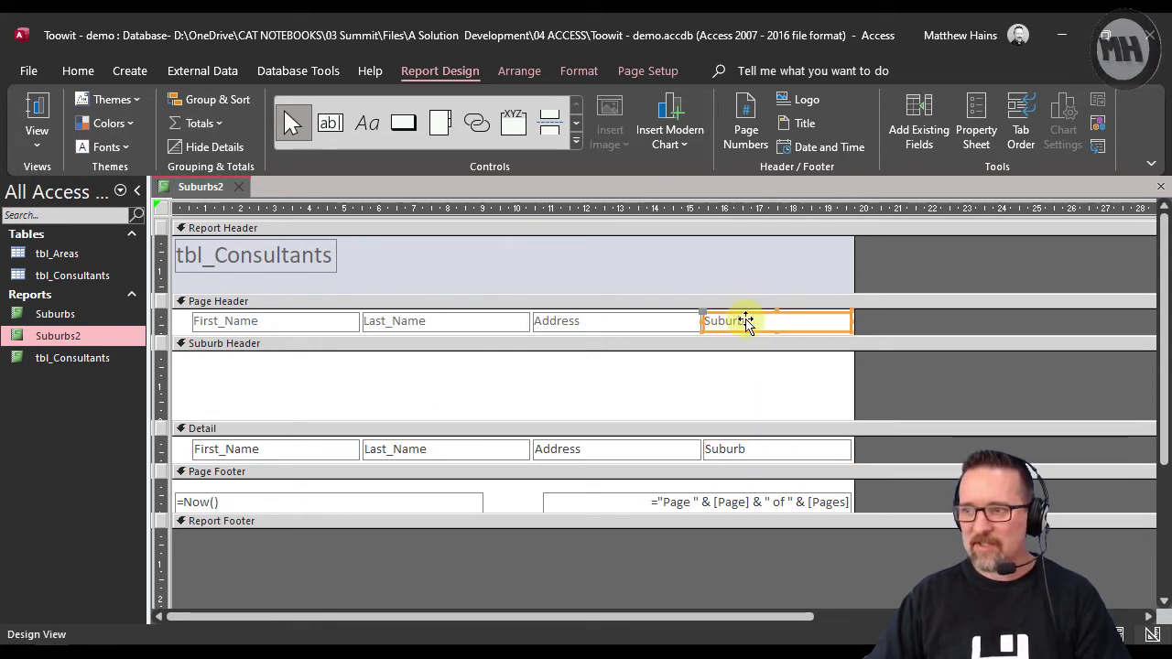
click(726, 447)
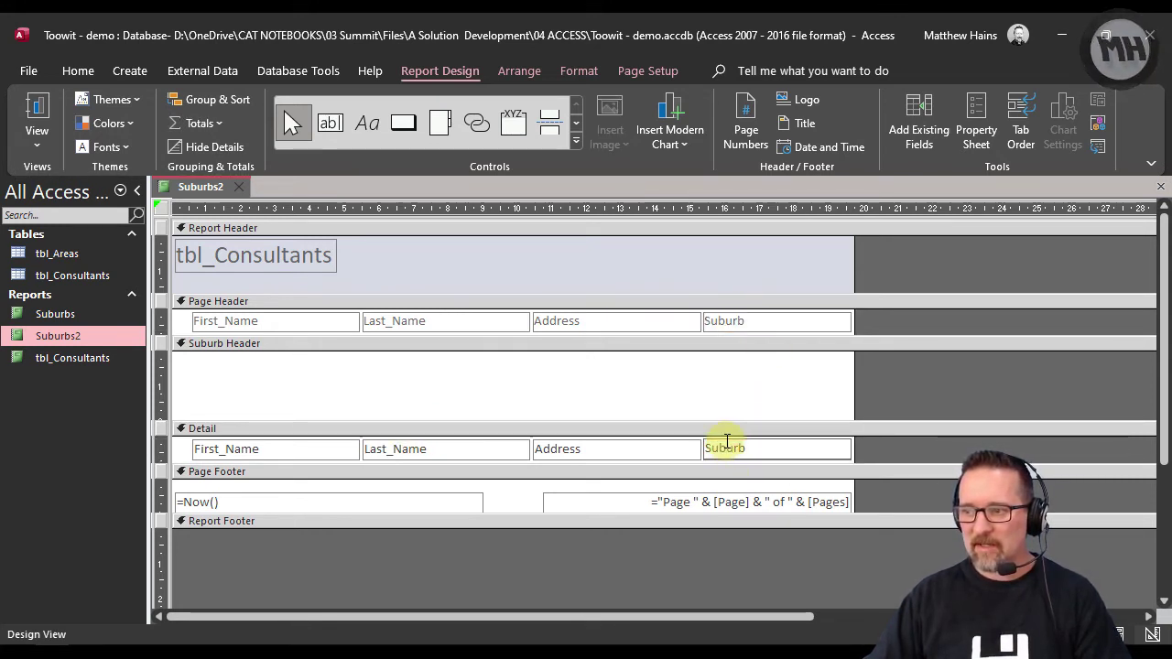
click(726, 407)
click(722, 449)
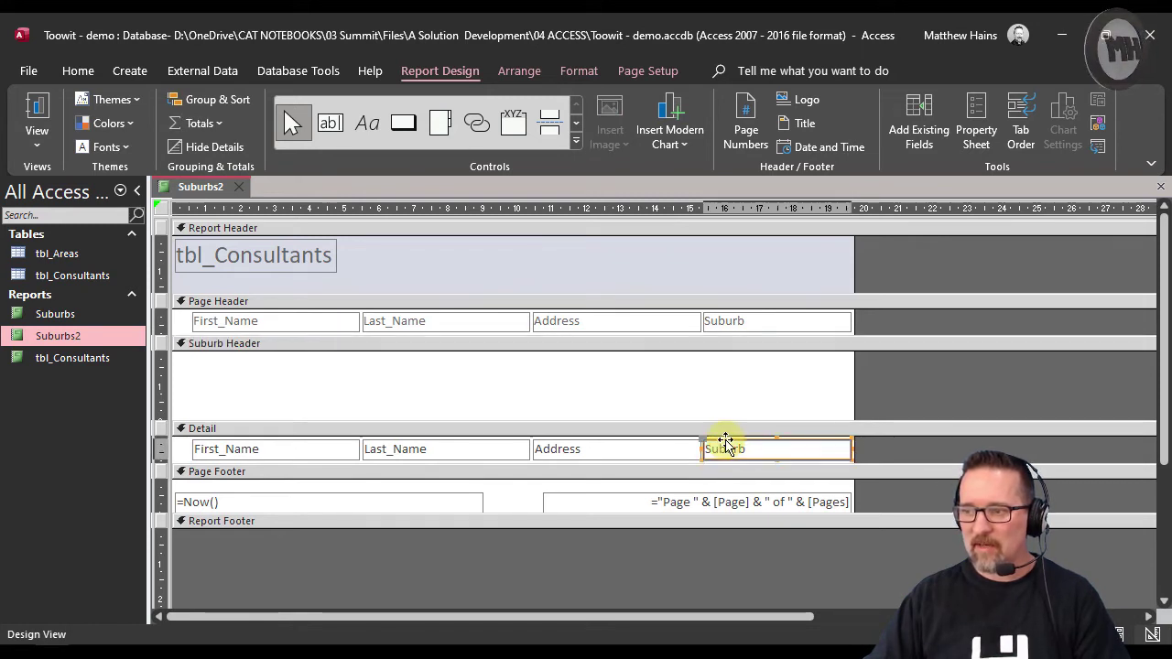
key(ctrl+c)
click(265, 382)
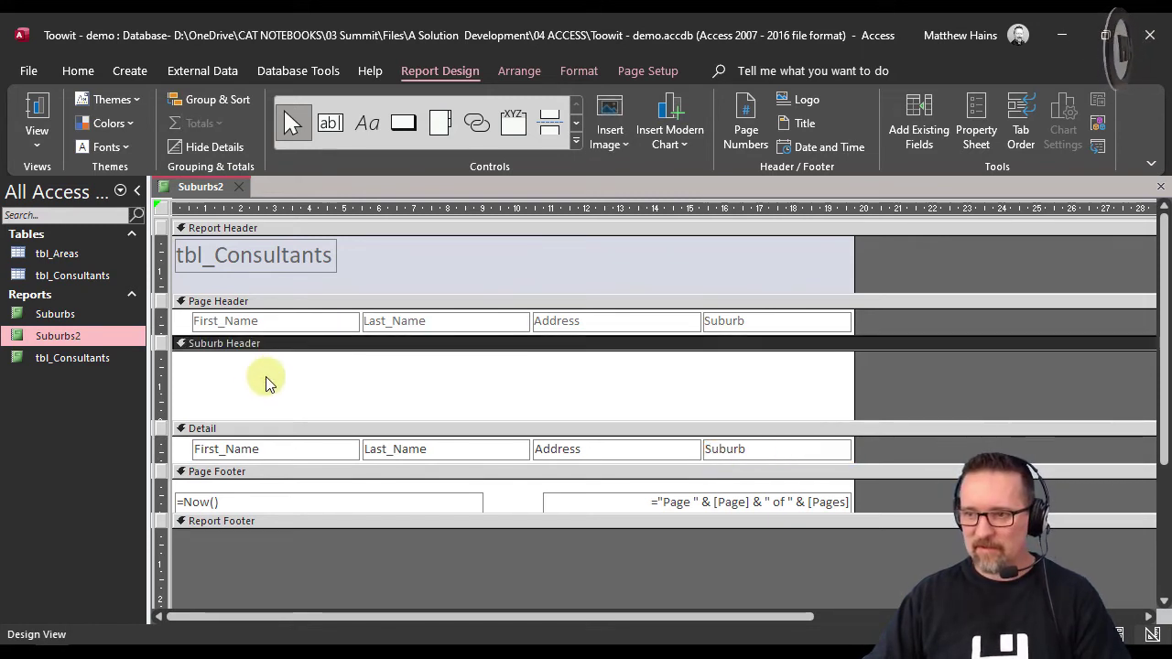
key(ctrl+v)
- Make the pasted Suburb heading bold, size 16 and red, then enlarge and nudge its box
drag(274, 372, 283, 377)
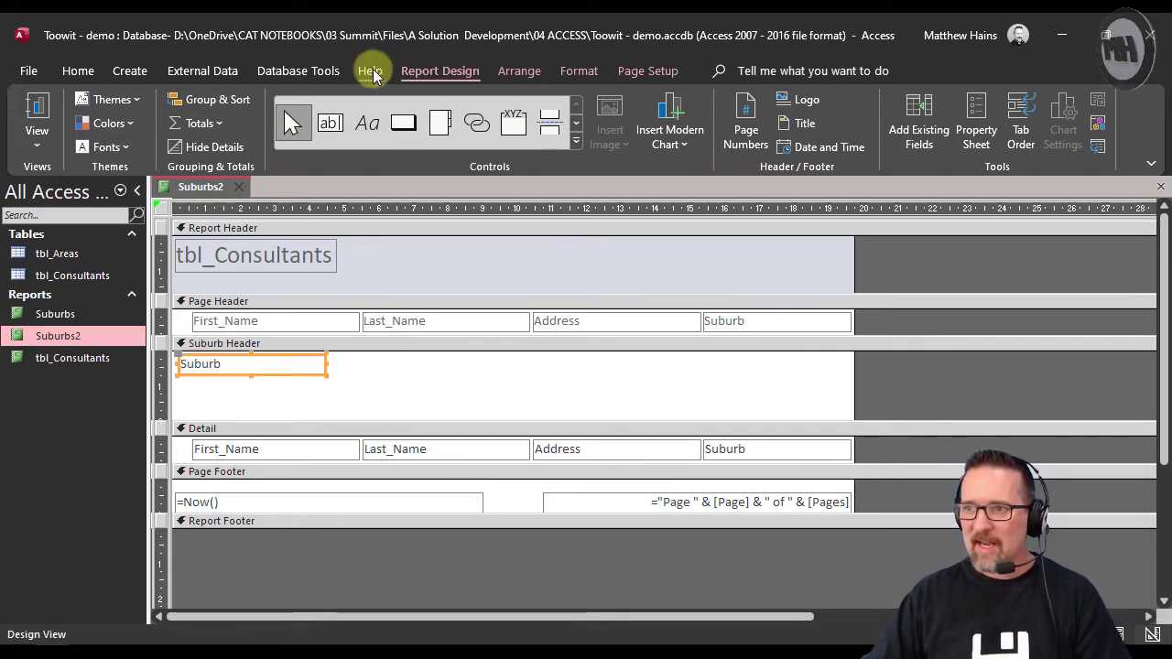
click(535, 72)
click(579, 70)
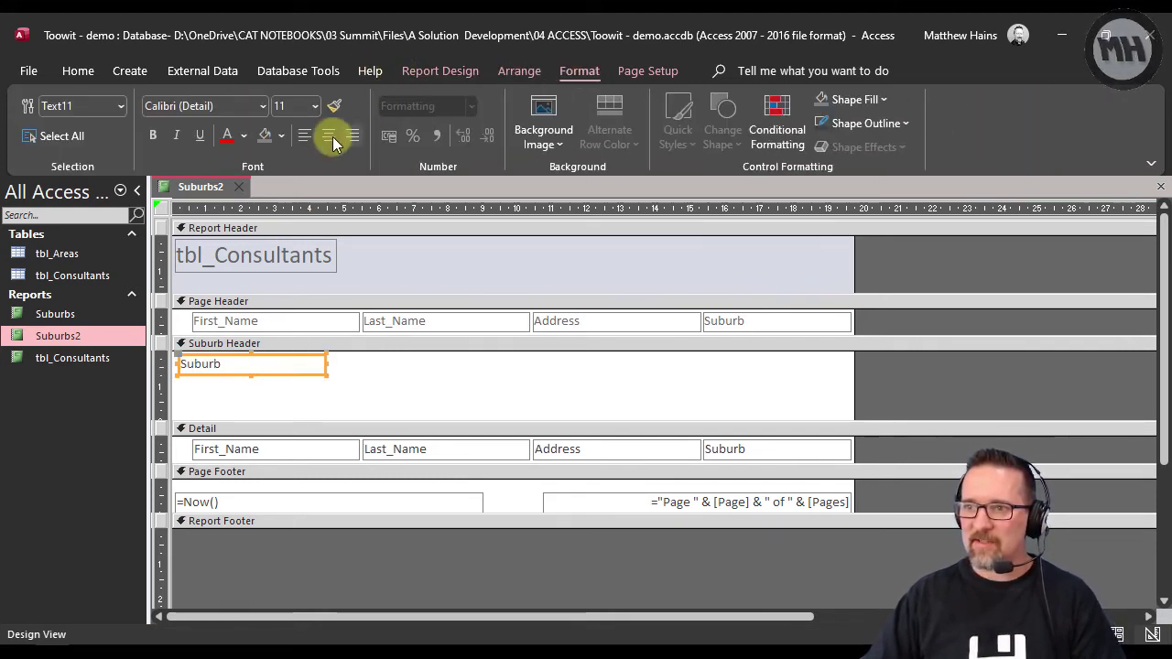
click(152, 135)
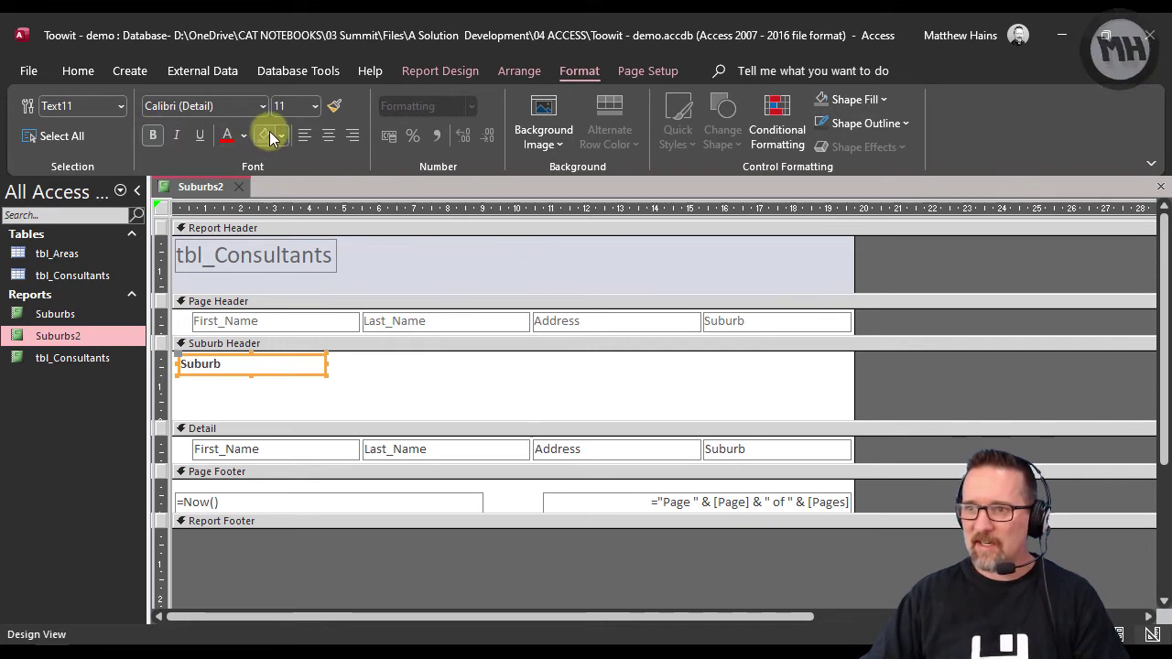
click(317, 105)
click(301, 232)
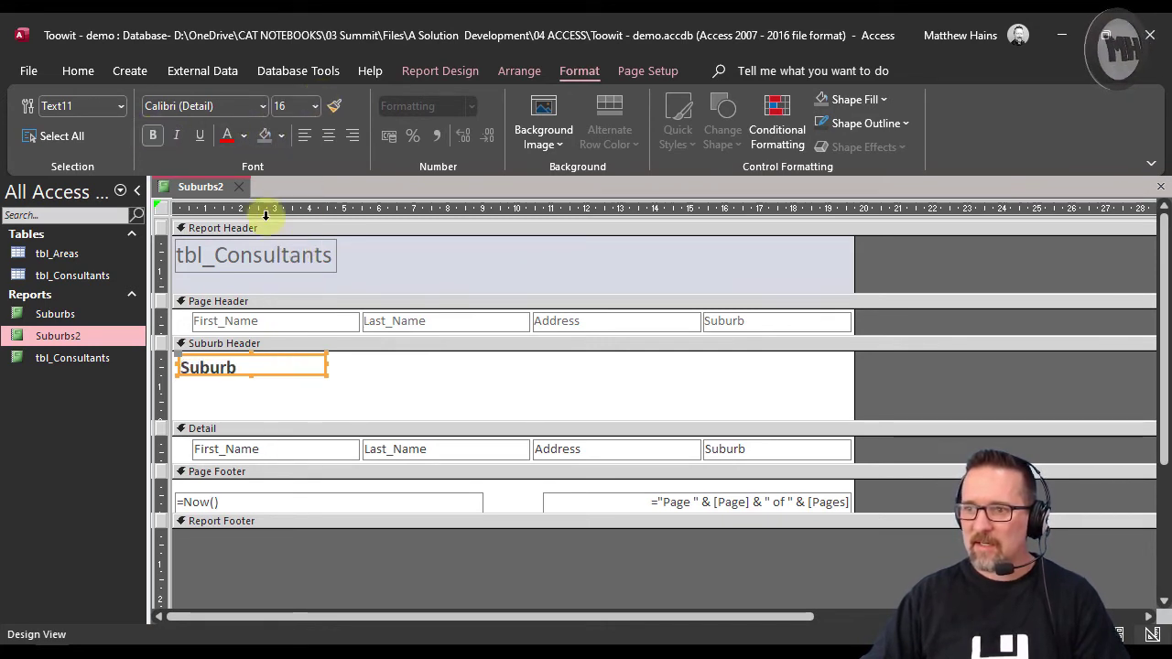
click(229, 137)
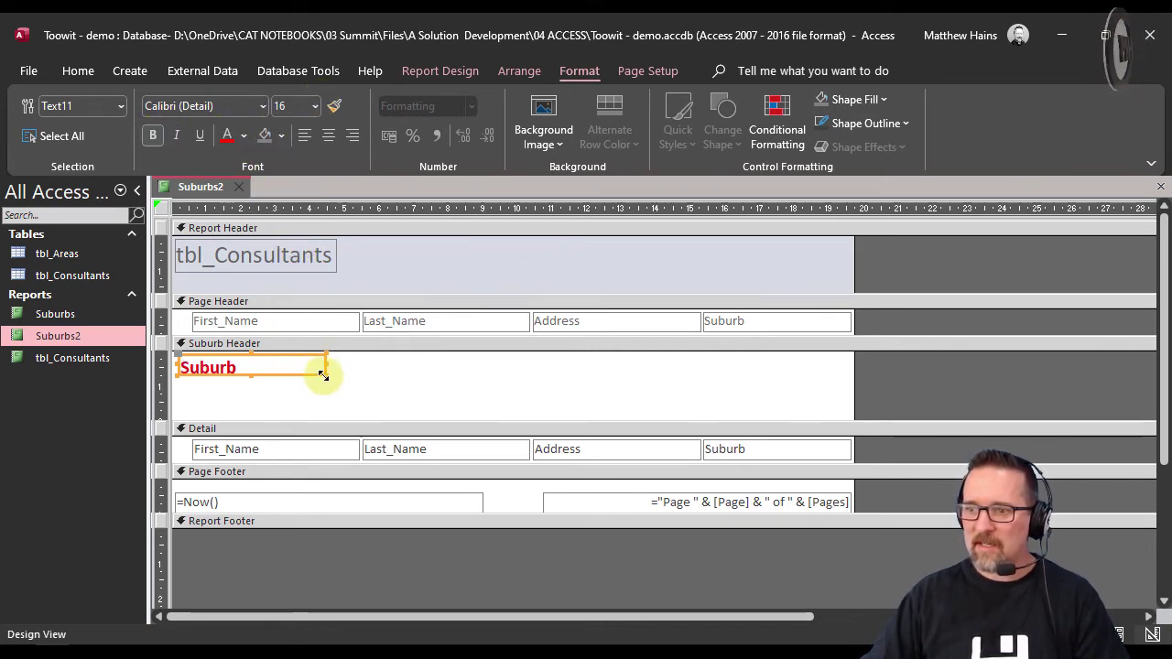
drag(324, 374, 316, 390)
drag(236, 390, 243, 397)
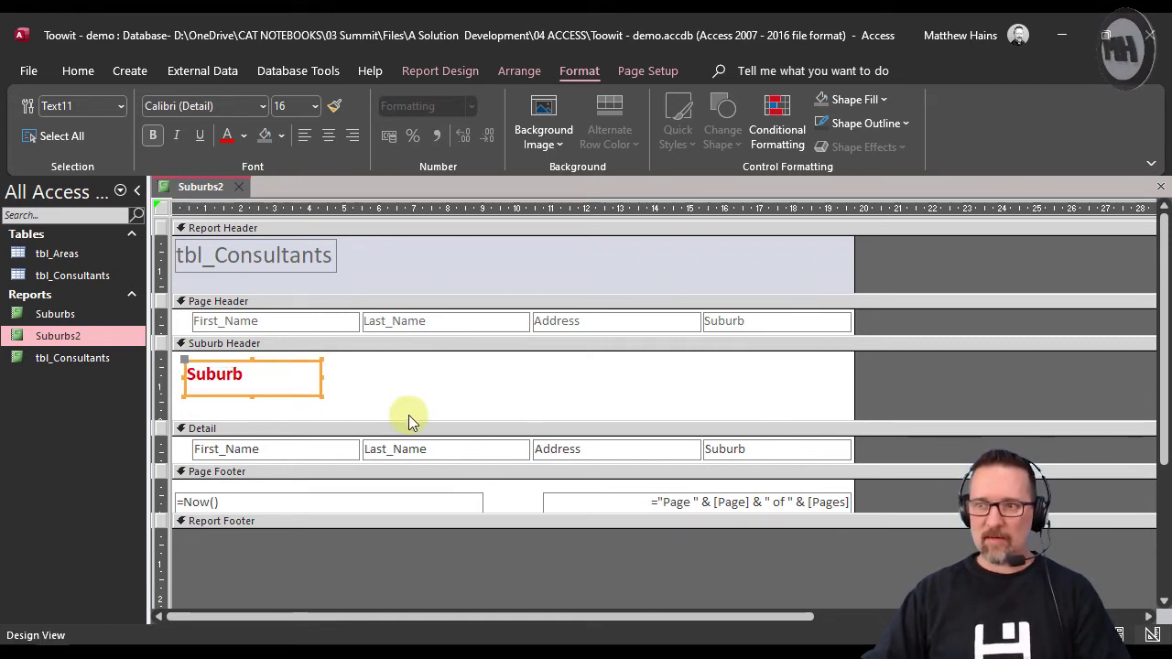
- Preview the grouped report in Report View, scroll through the suburb groups, then switch to Layout View
click(93, 72)
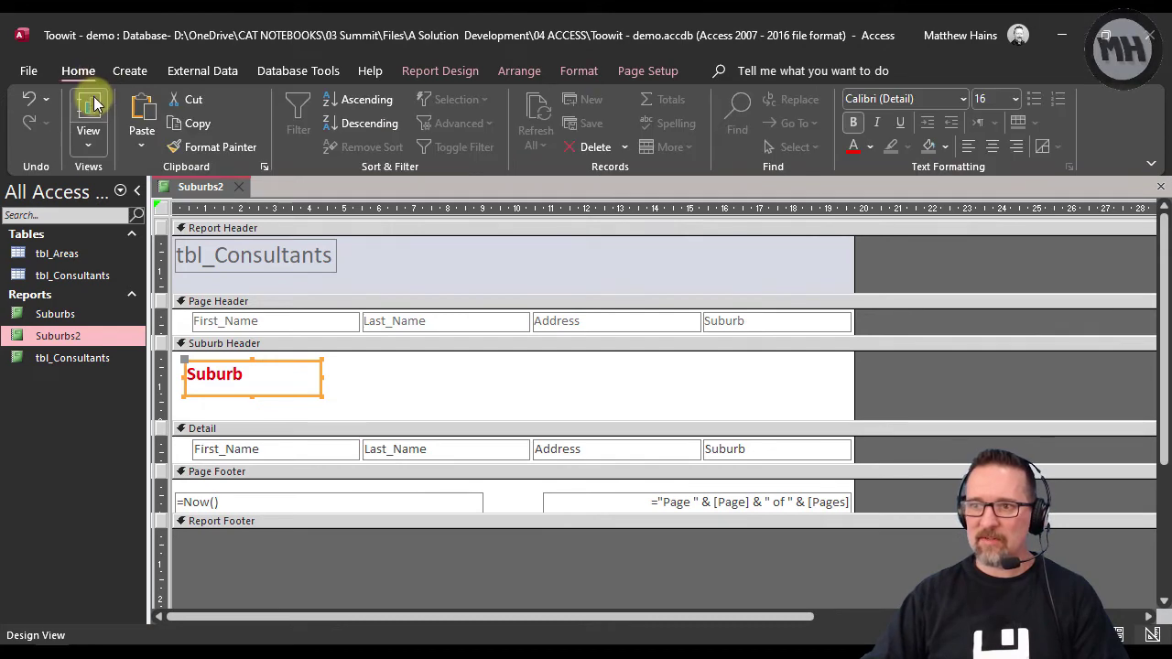
click(96, 100)
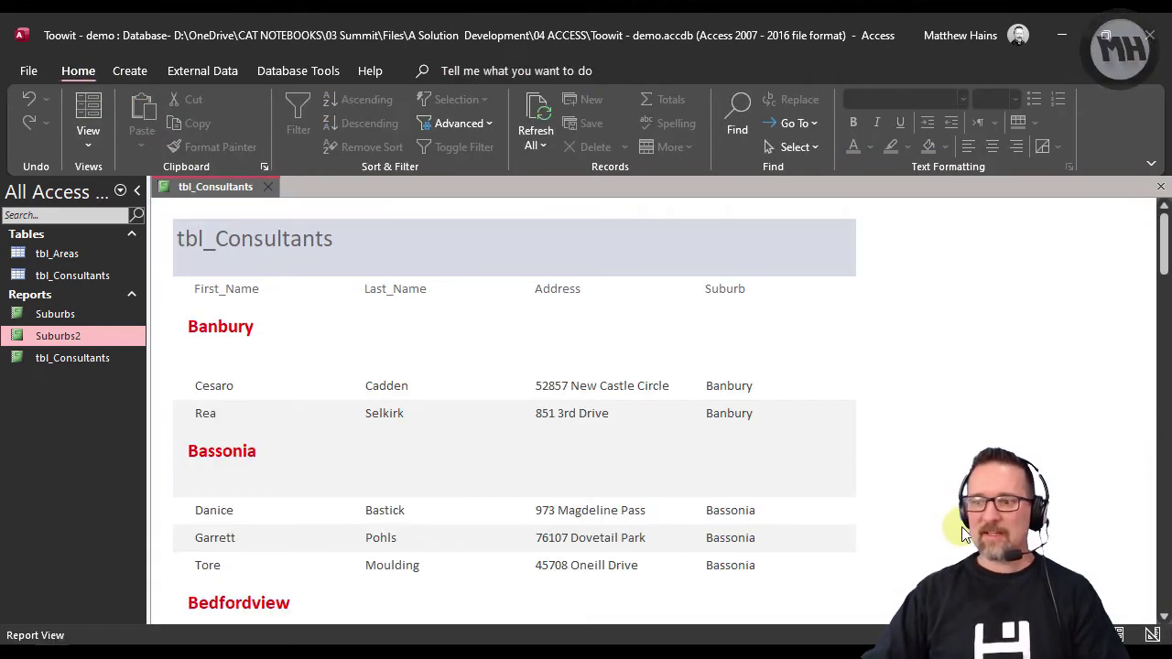
scroll(963, 536, down, 5)
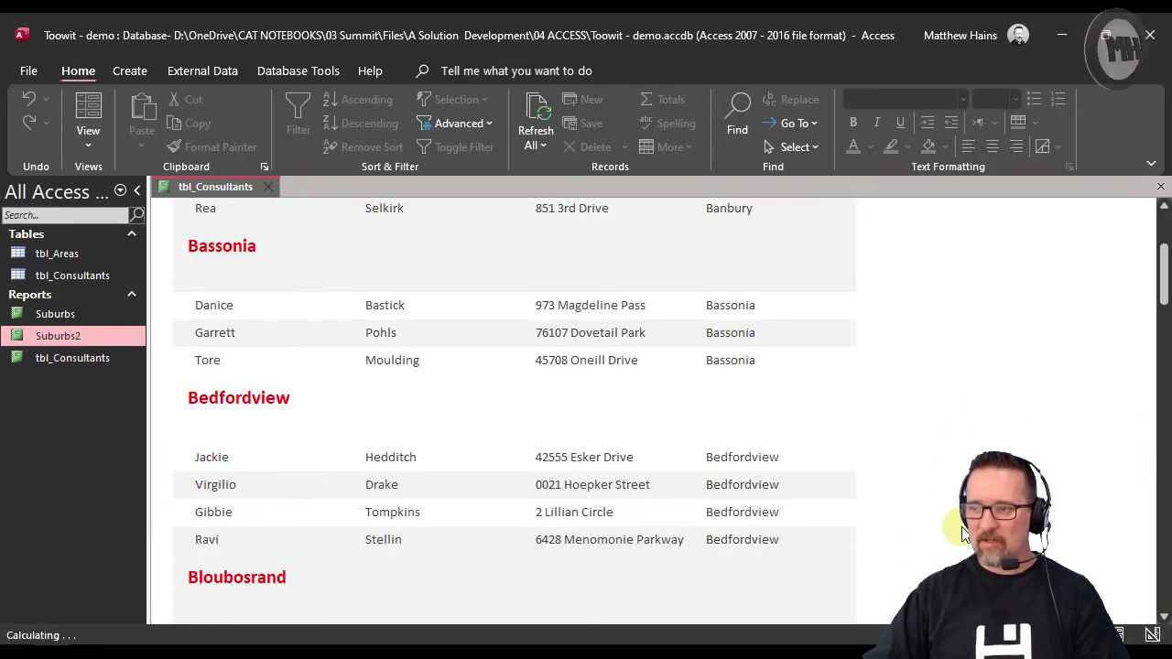
scroll(963, 536, down, 4)
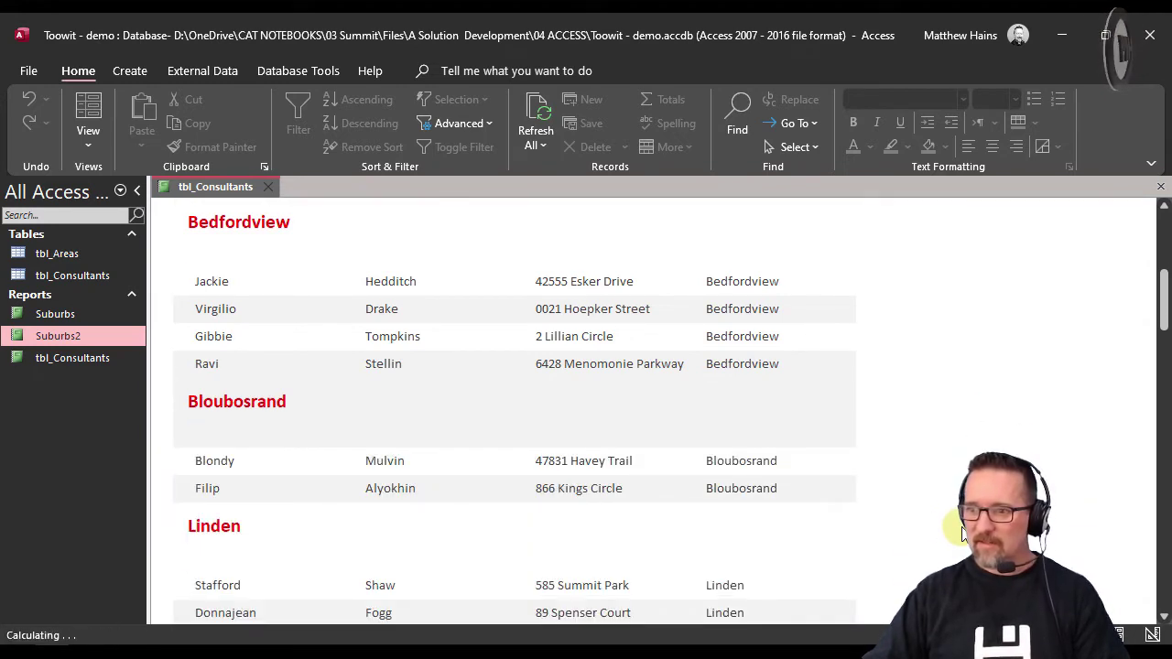
scroll(964, 536, down, 5)
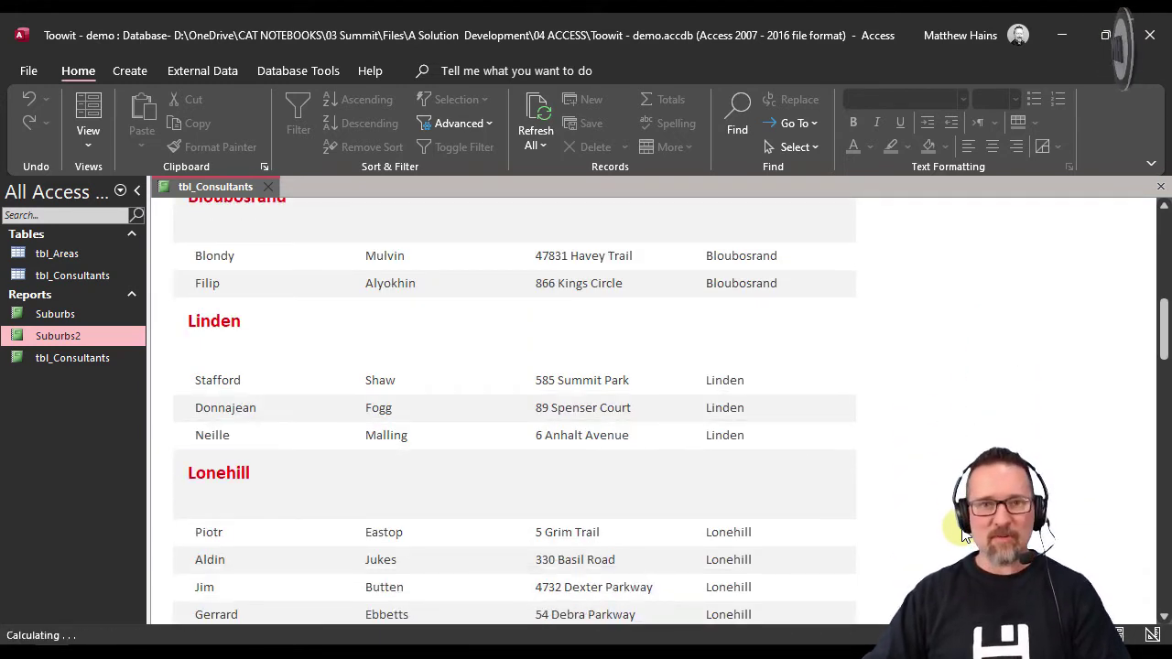
scroll(964, 536, down, 2)
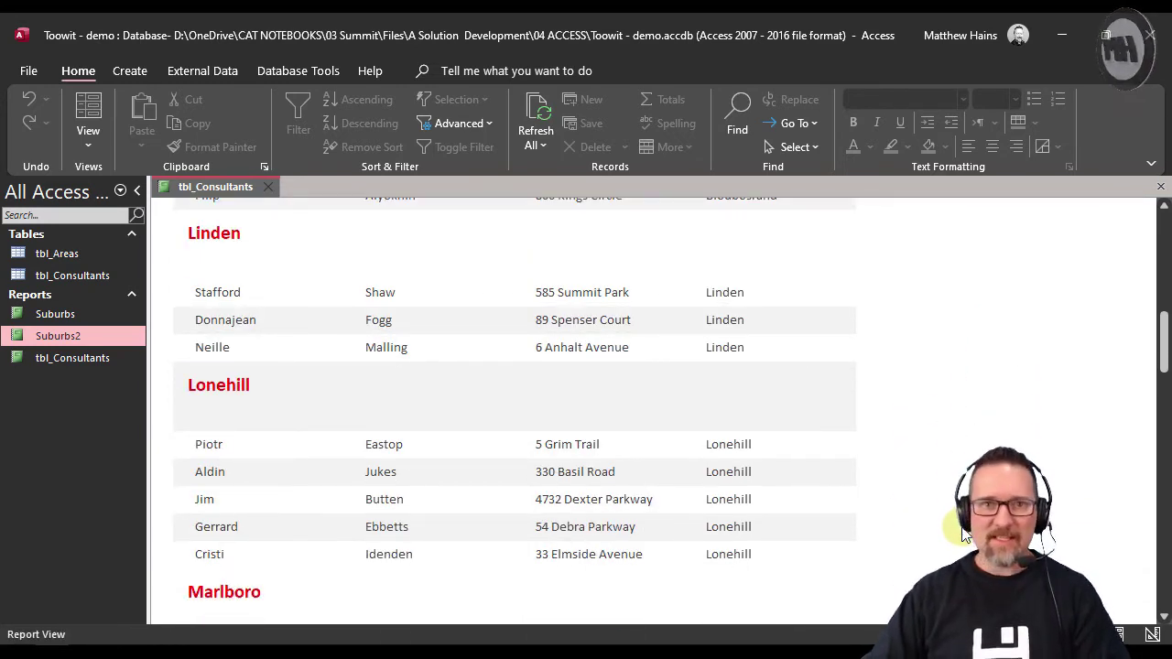
scroll(964, 534, down, 5)
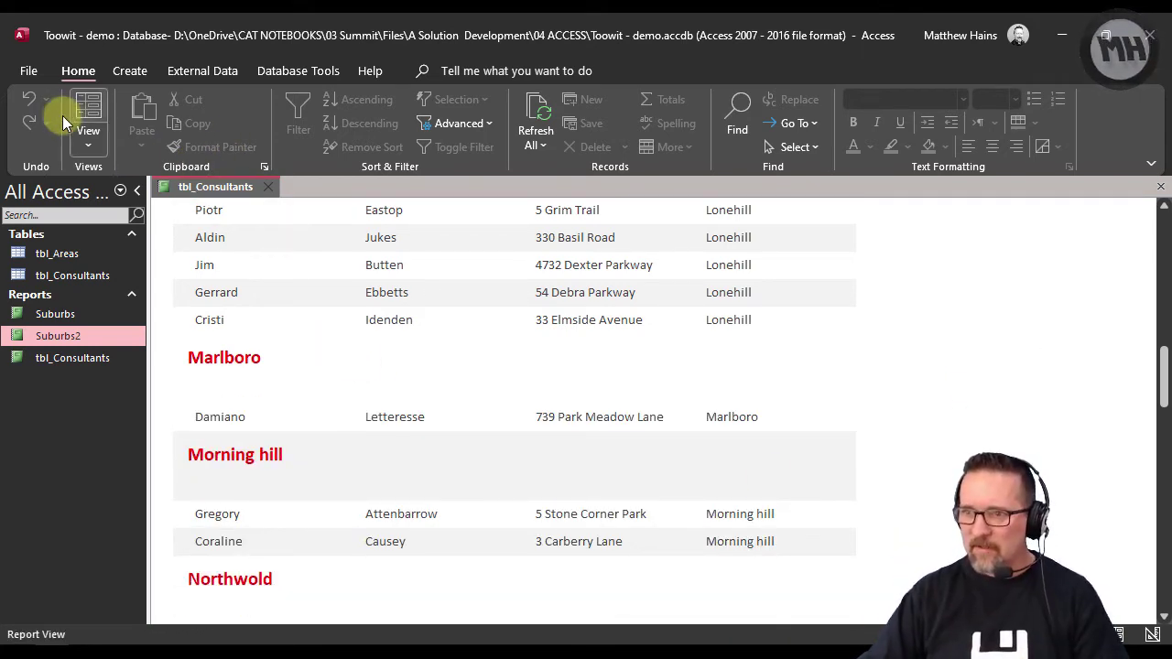
click(87, 110)
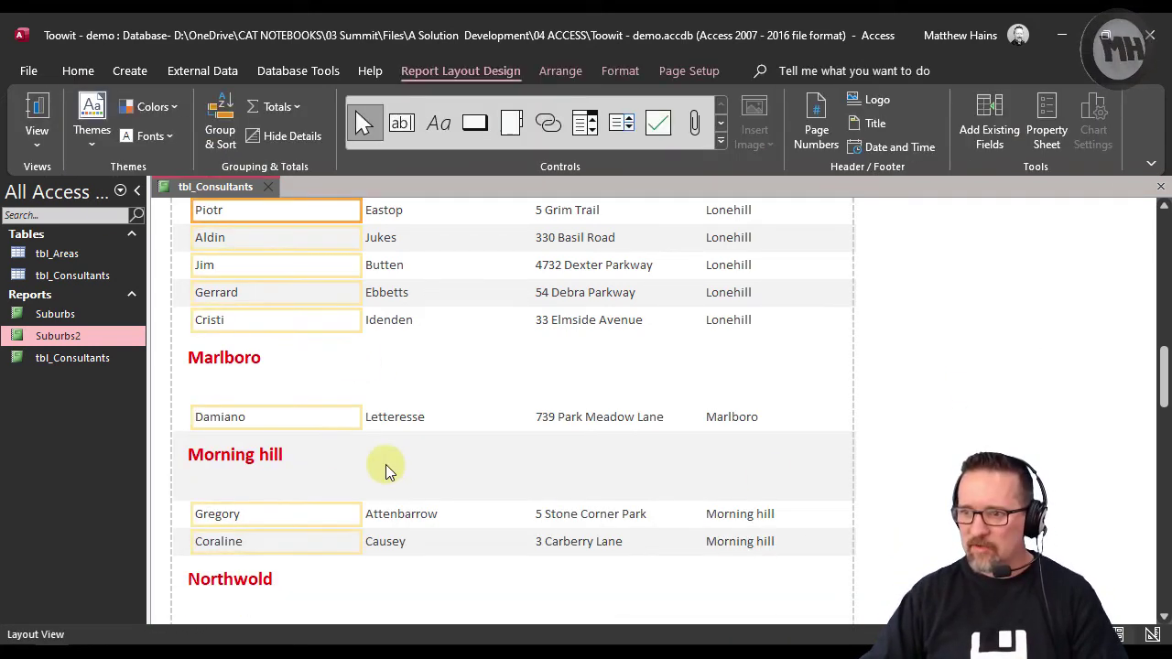
- Return to Design View, check the Suburb grouping, and delete the red Suburb control from the header
click(38, 147)
click(51, 314)
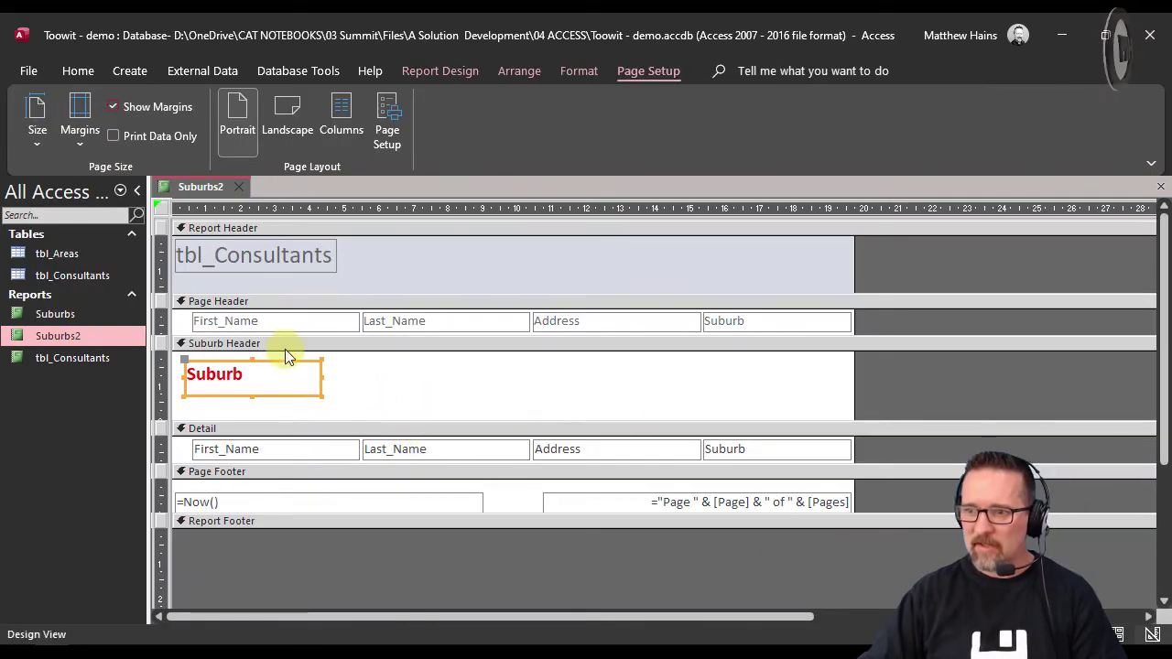
click(467, 72)
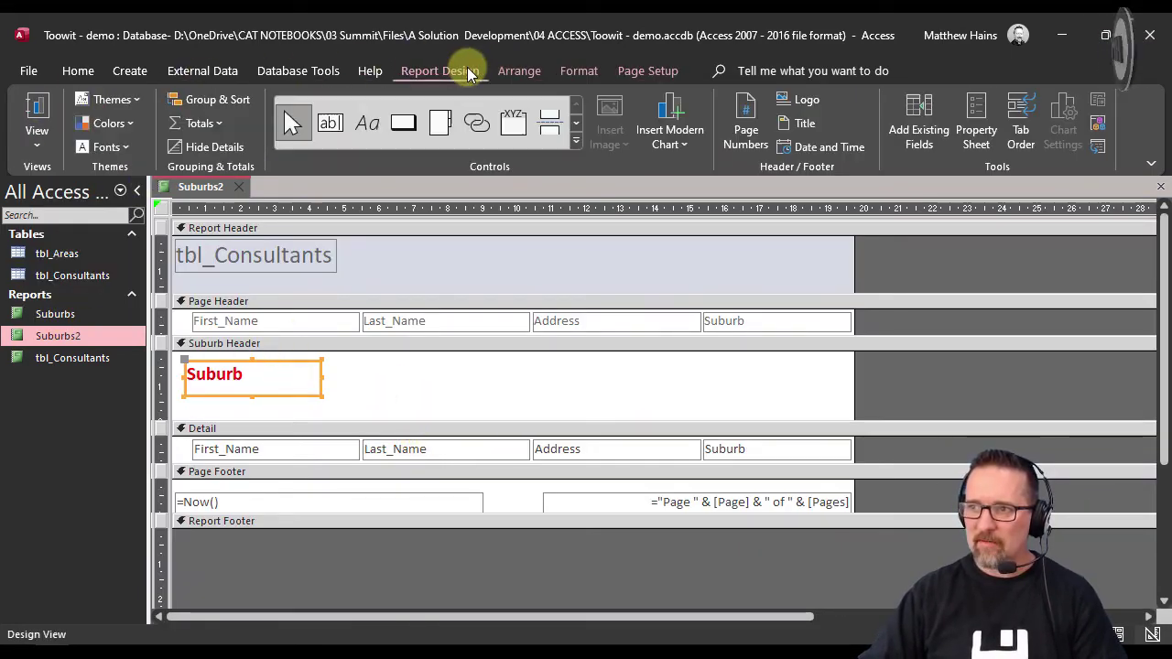
click(213, 102)
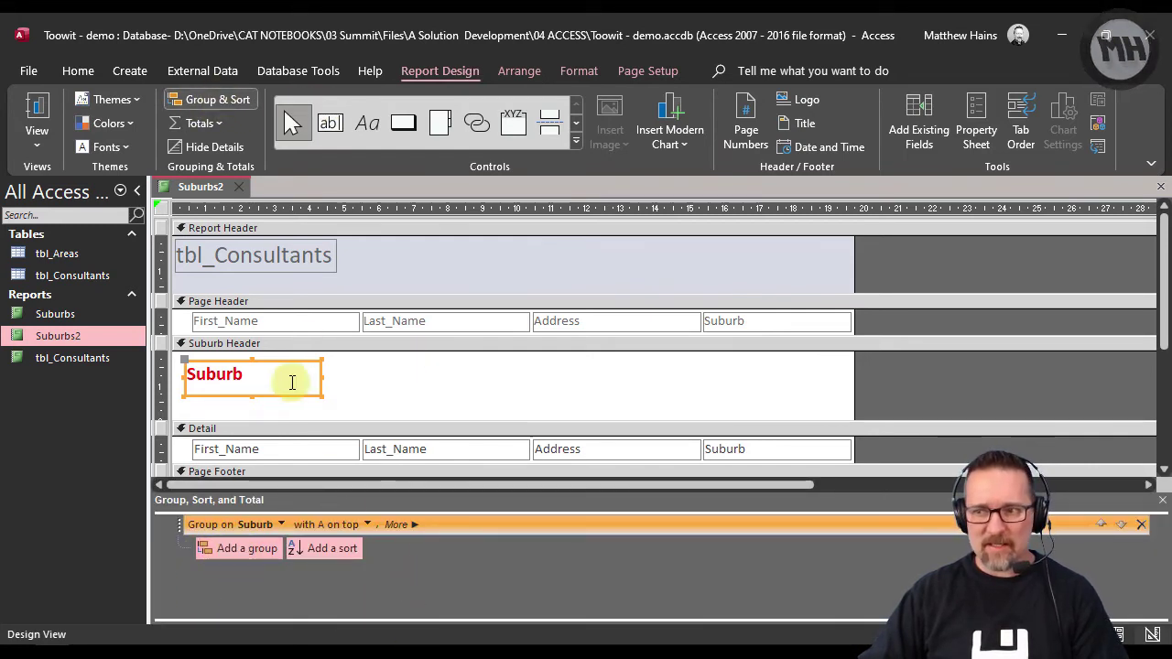
click(287, 396)
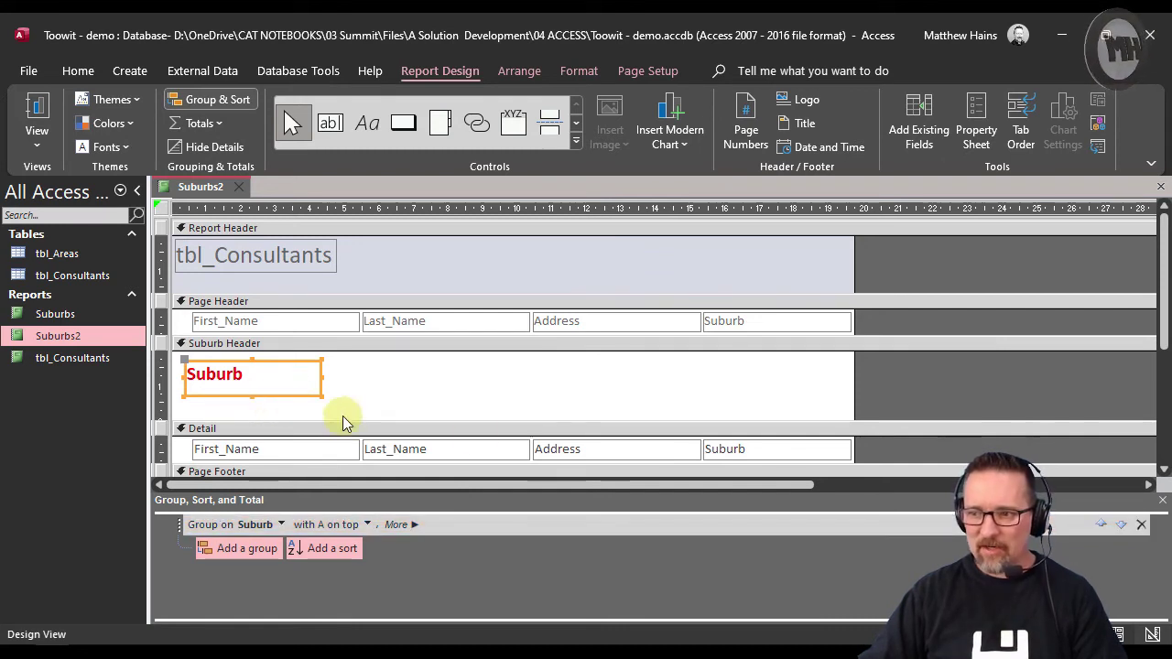
click(1162, 501)
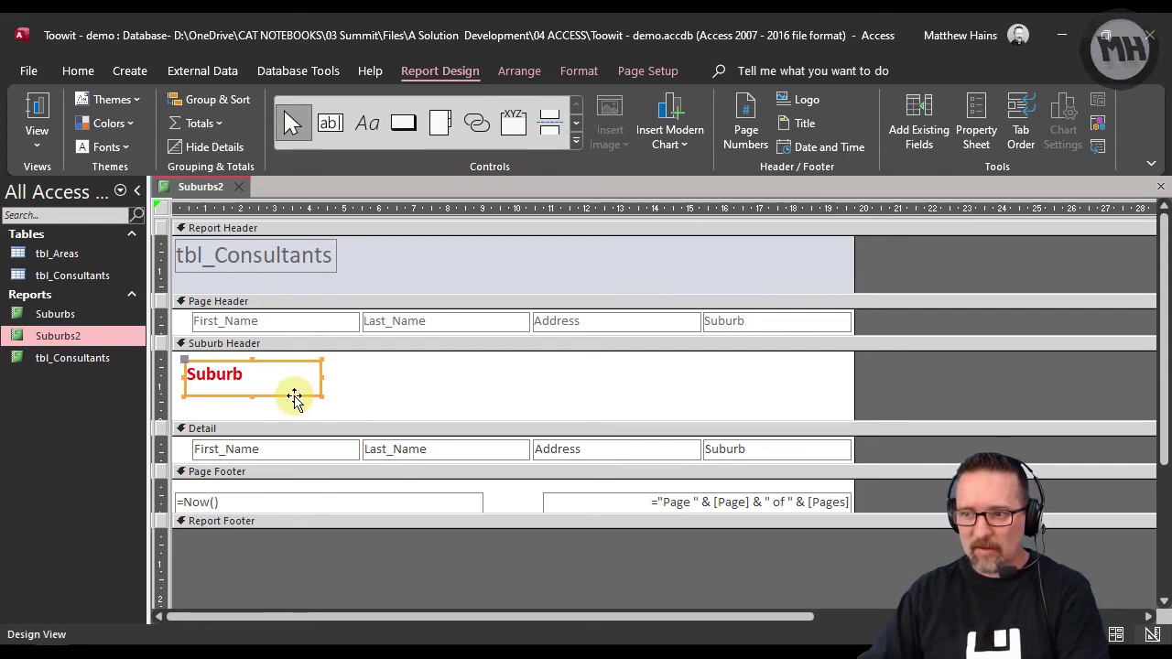
key(Delete)
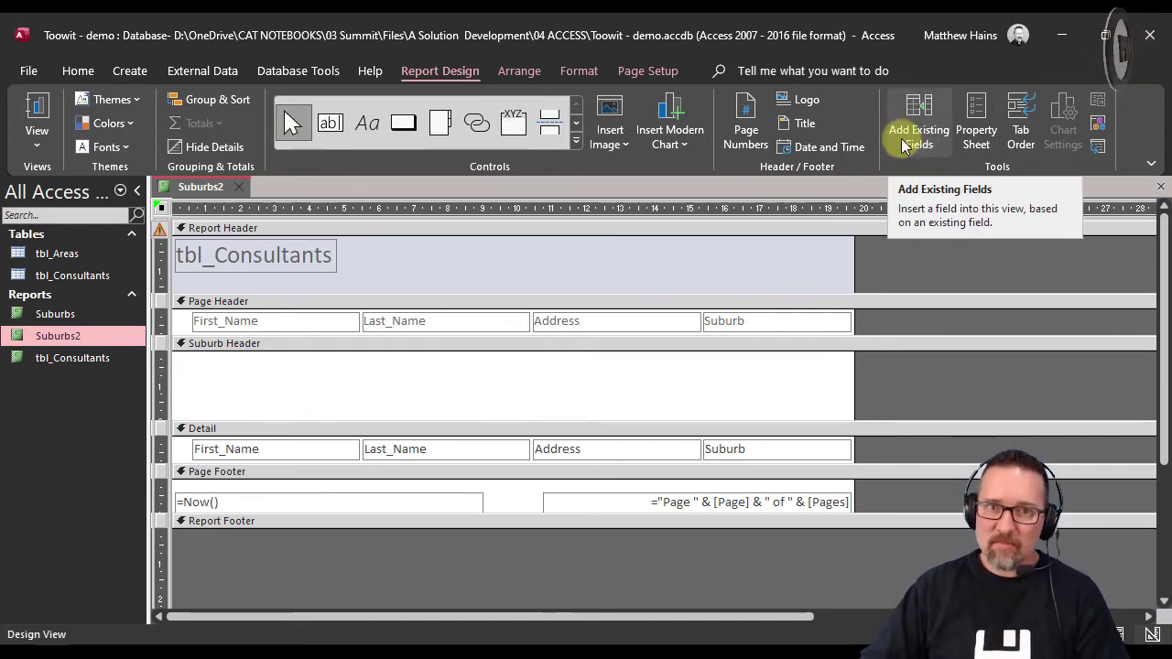
- Drag Suburb from the field list into the Suburb Header, delete its label, and move the text box left
click(905, 148)
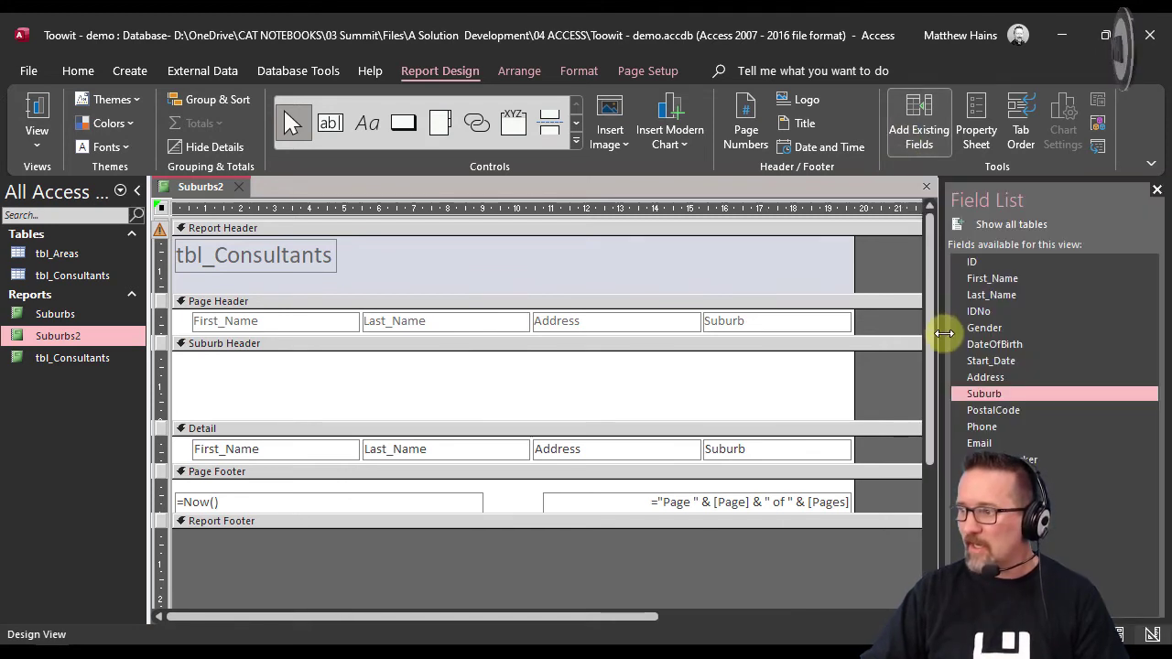
drag(978, 394, 353, 365)
click(293, 406)
click(253, 374)
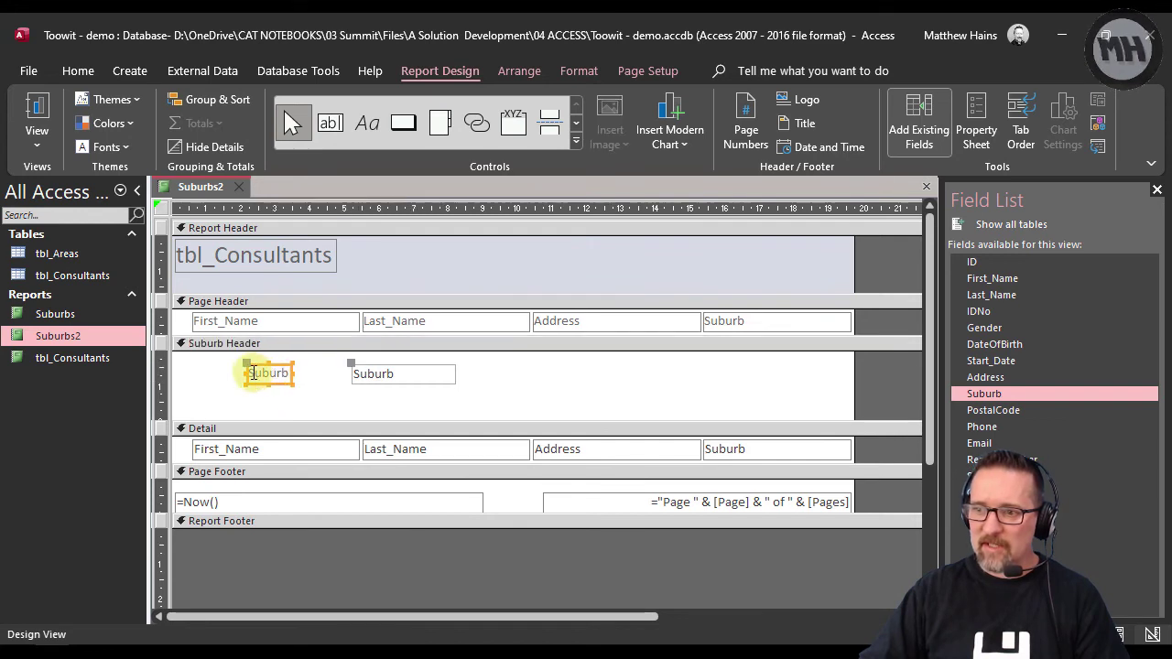
key(Delete)
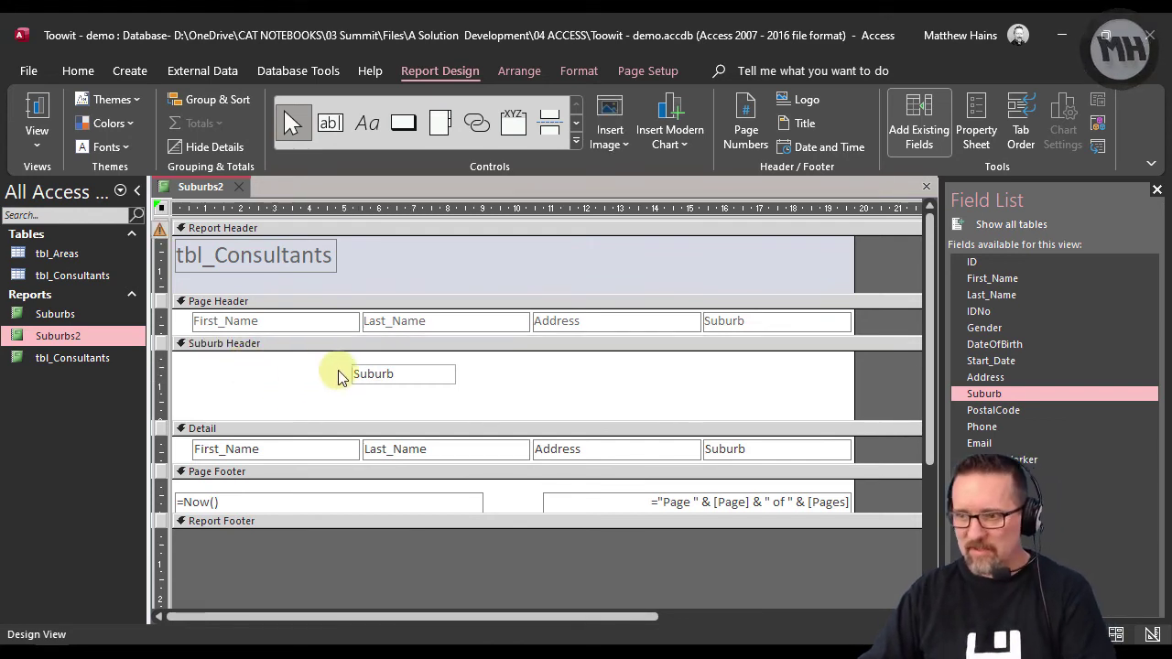
click(377, 374)
drag(357, 365, 196, 374)
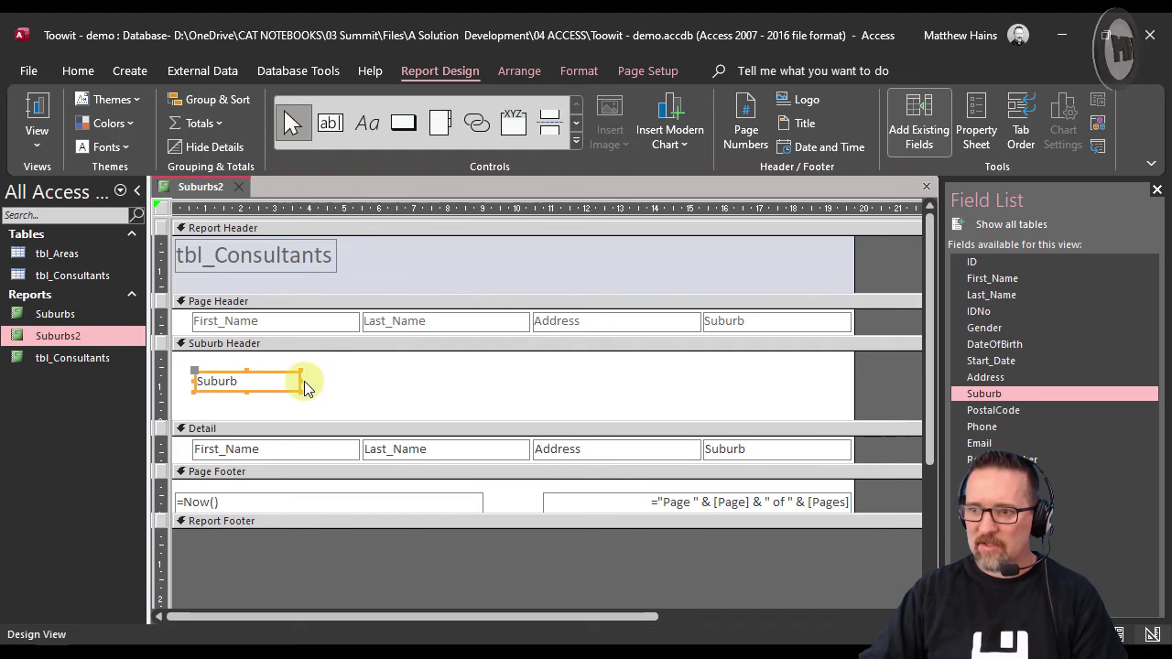
click(78, 71)
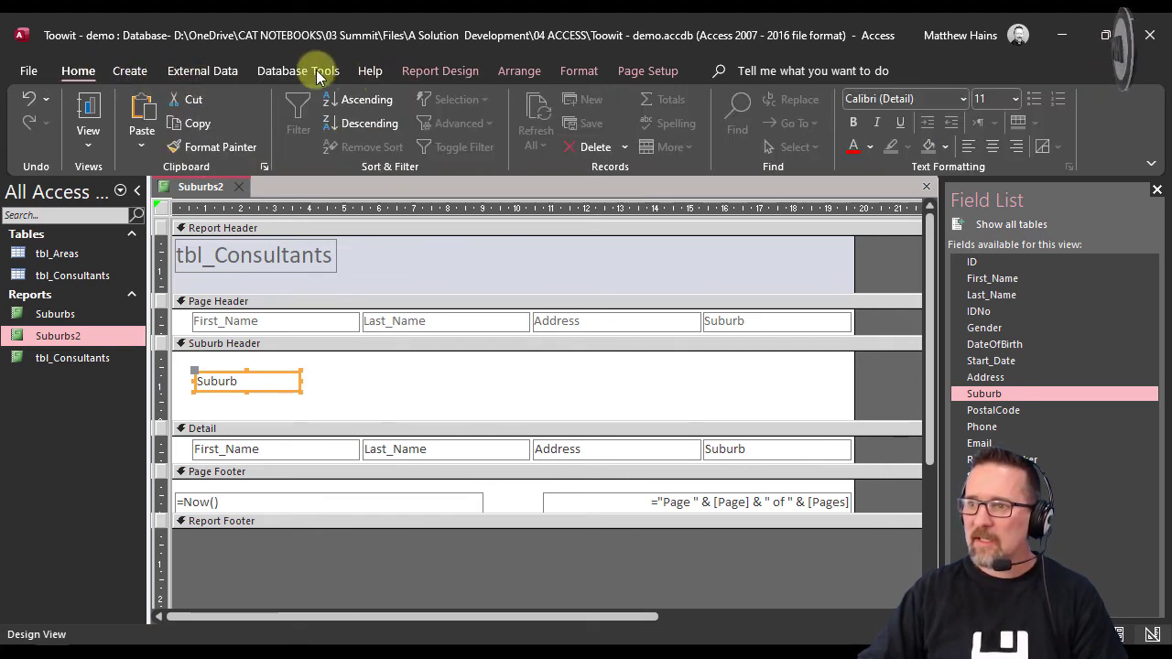
- Format the header's Suburb text box blue, bold and 18 point, and resize it to fit
click(575, 72)
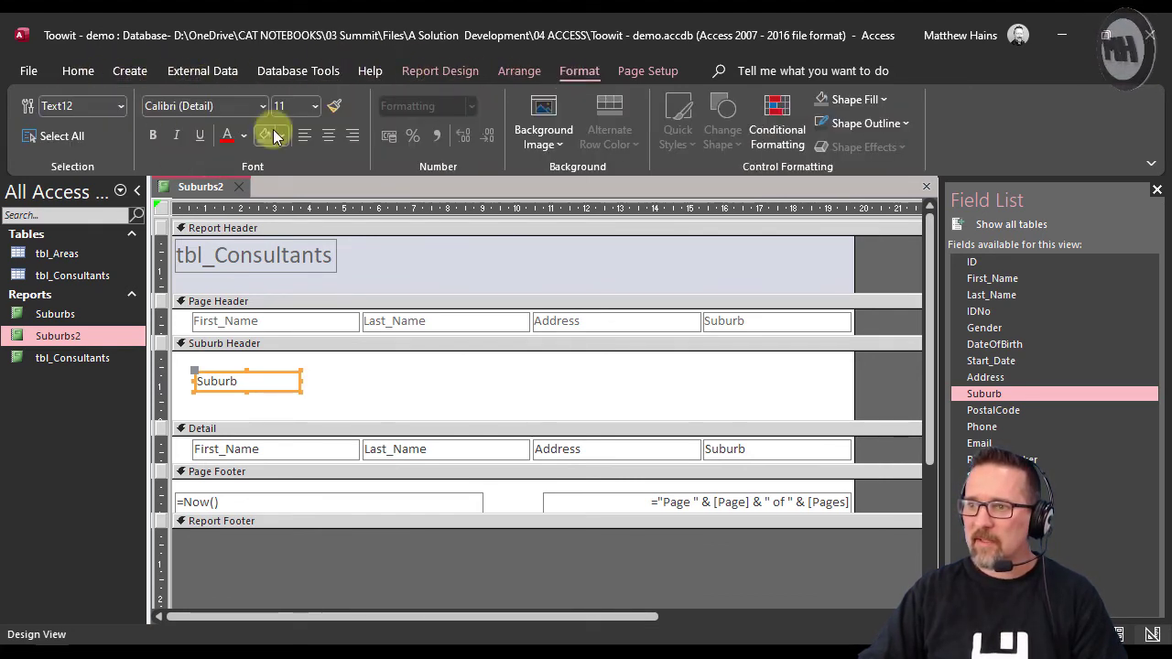
click(247, 138)
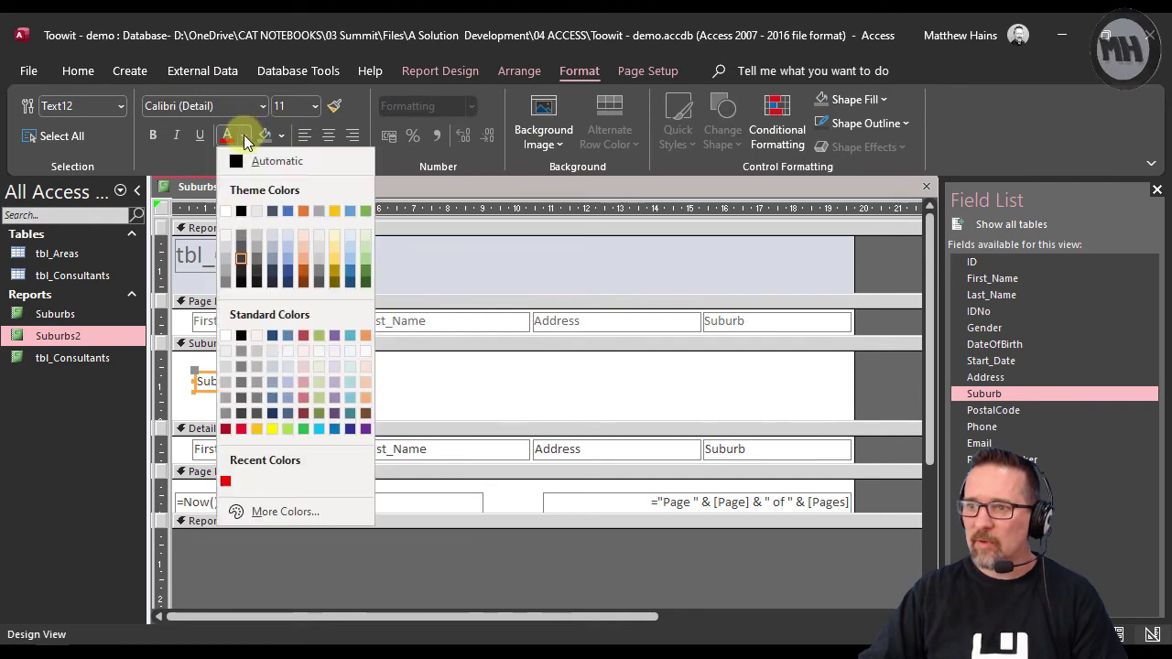
click(326, 435)
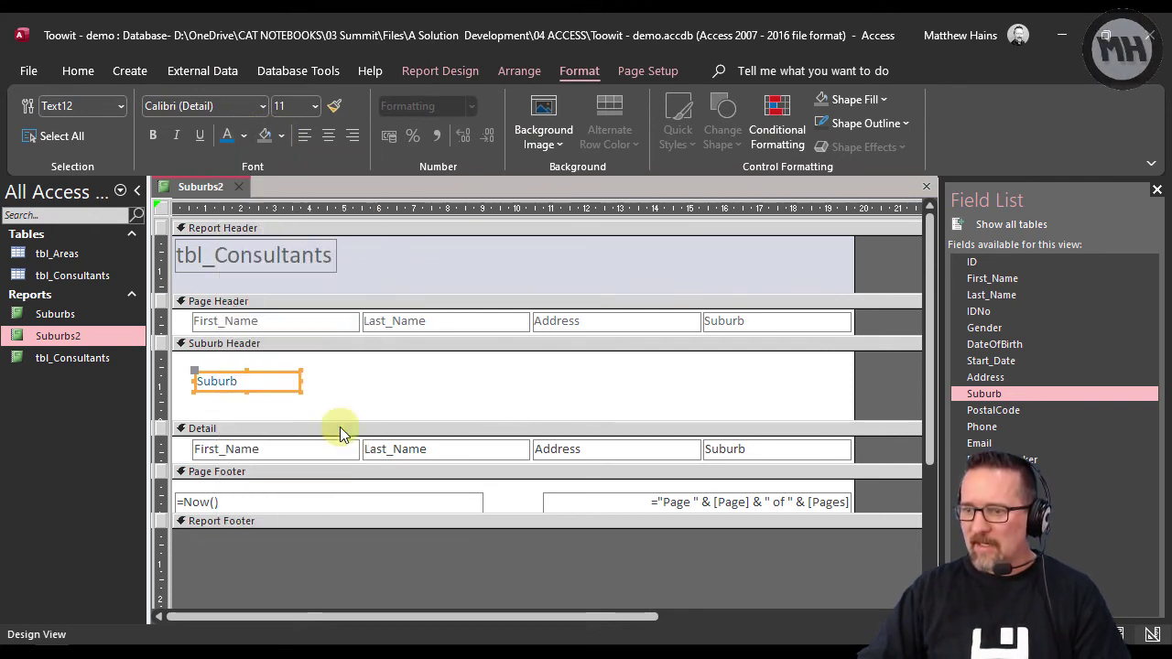
click(154, 135)
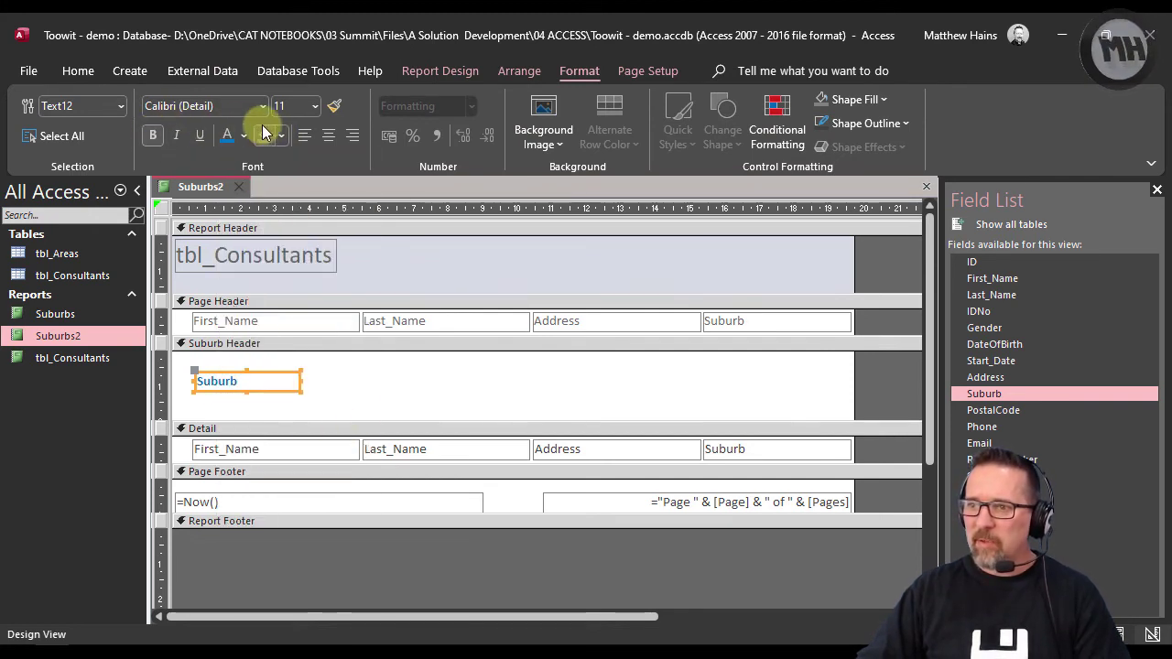
click(315, 106)
click(305, 265)
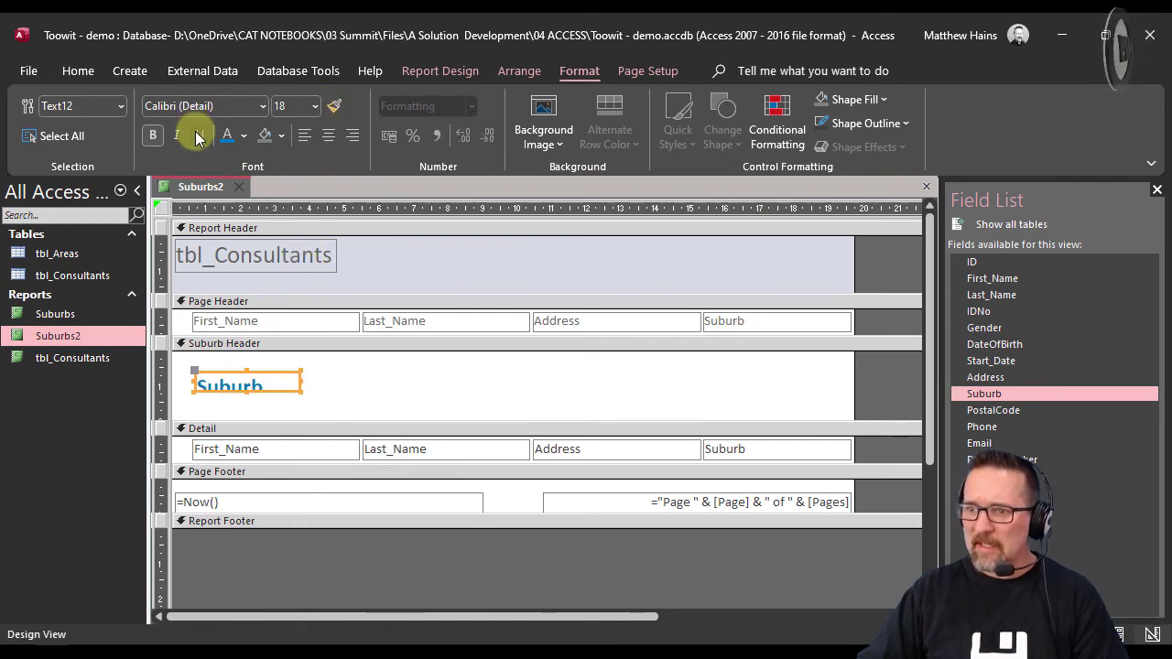
drag(301, 391, 295, 404)
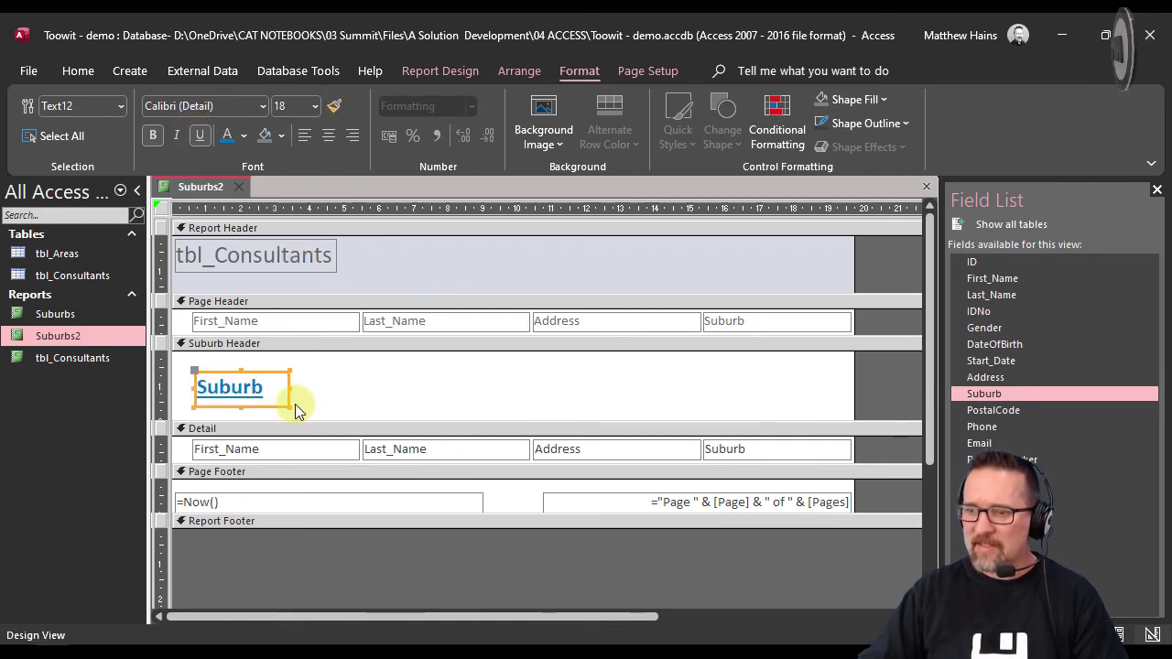
- Switch Suburbs2 to Report View and scroll through the suburb groups and their blue headings
click(77, 71)
click(88, 114)
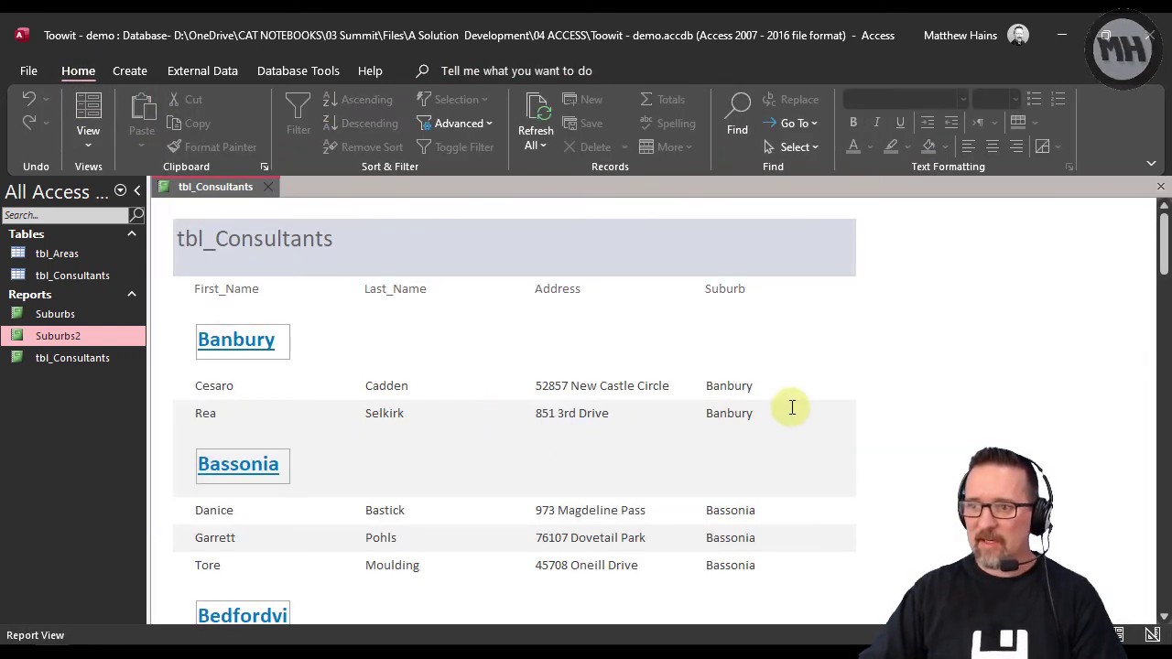
scroll(910, 396, down, 5)
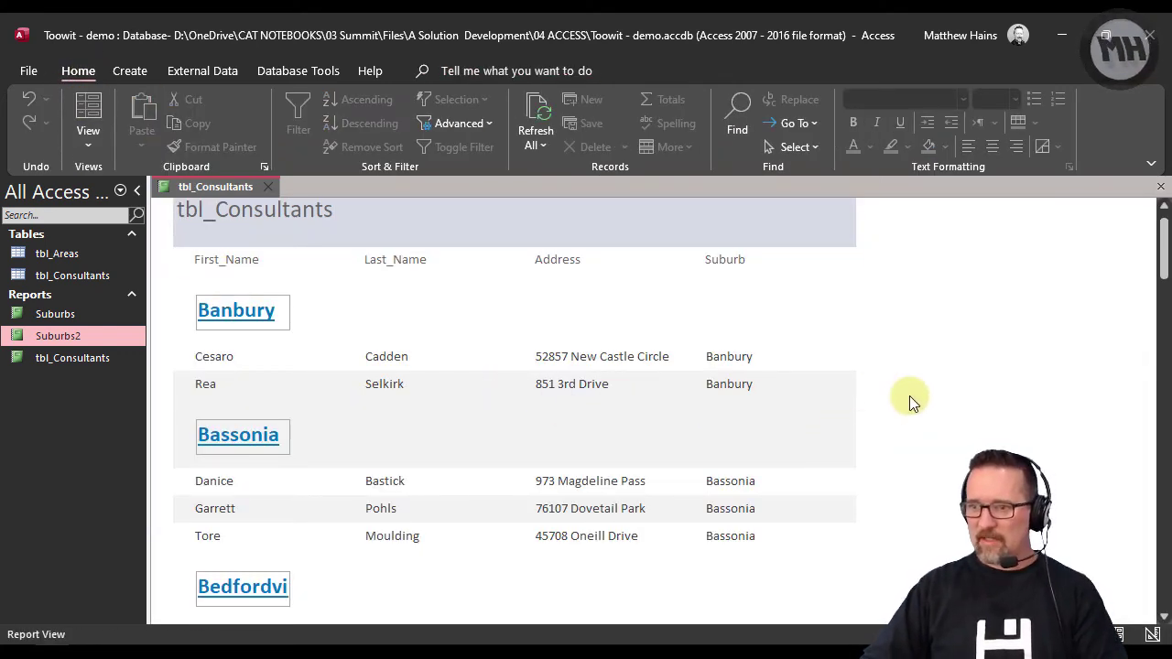
scroll(909, 395, down, 6)
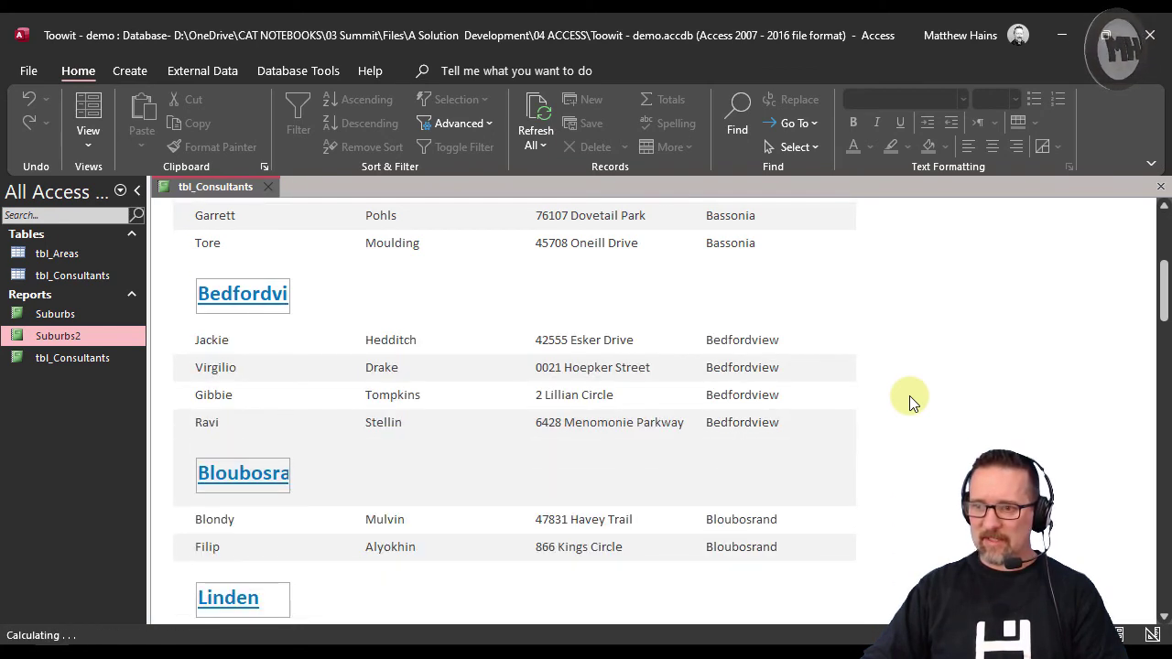